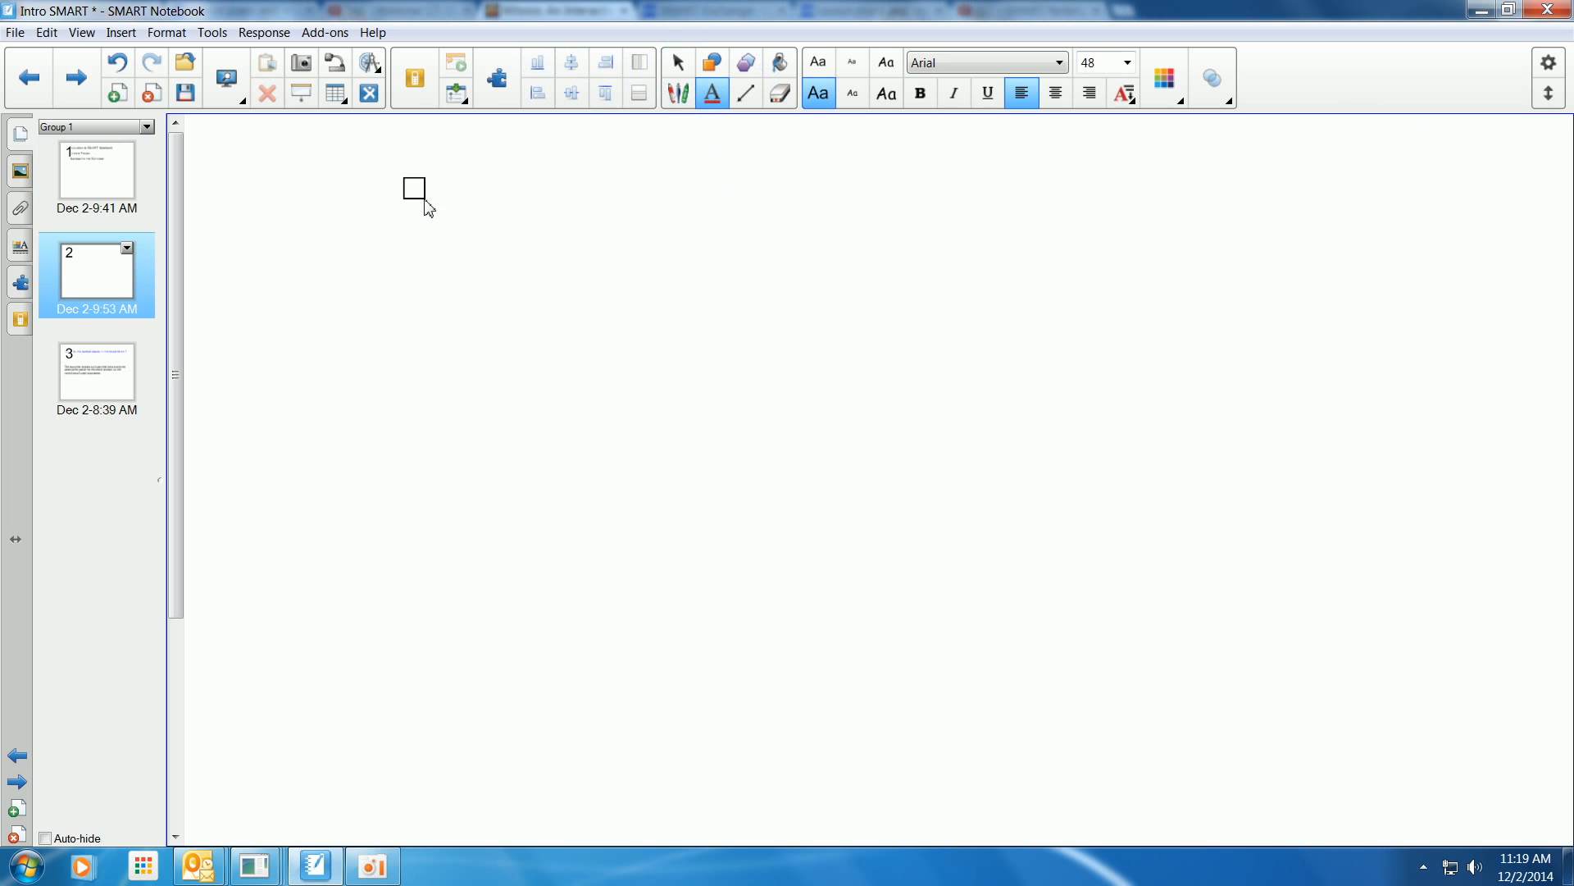
Type the title "Projects due Today" in a new text box on page 2.
text(Pro)
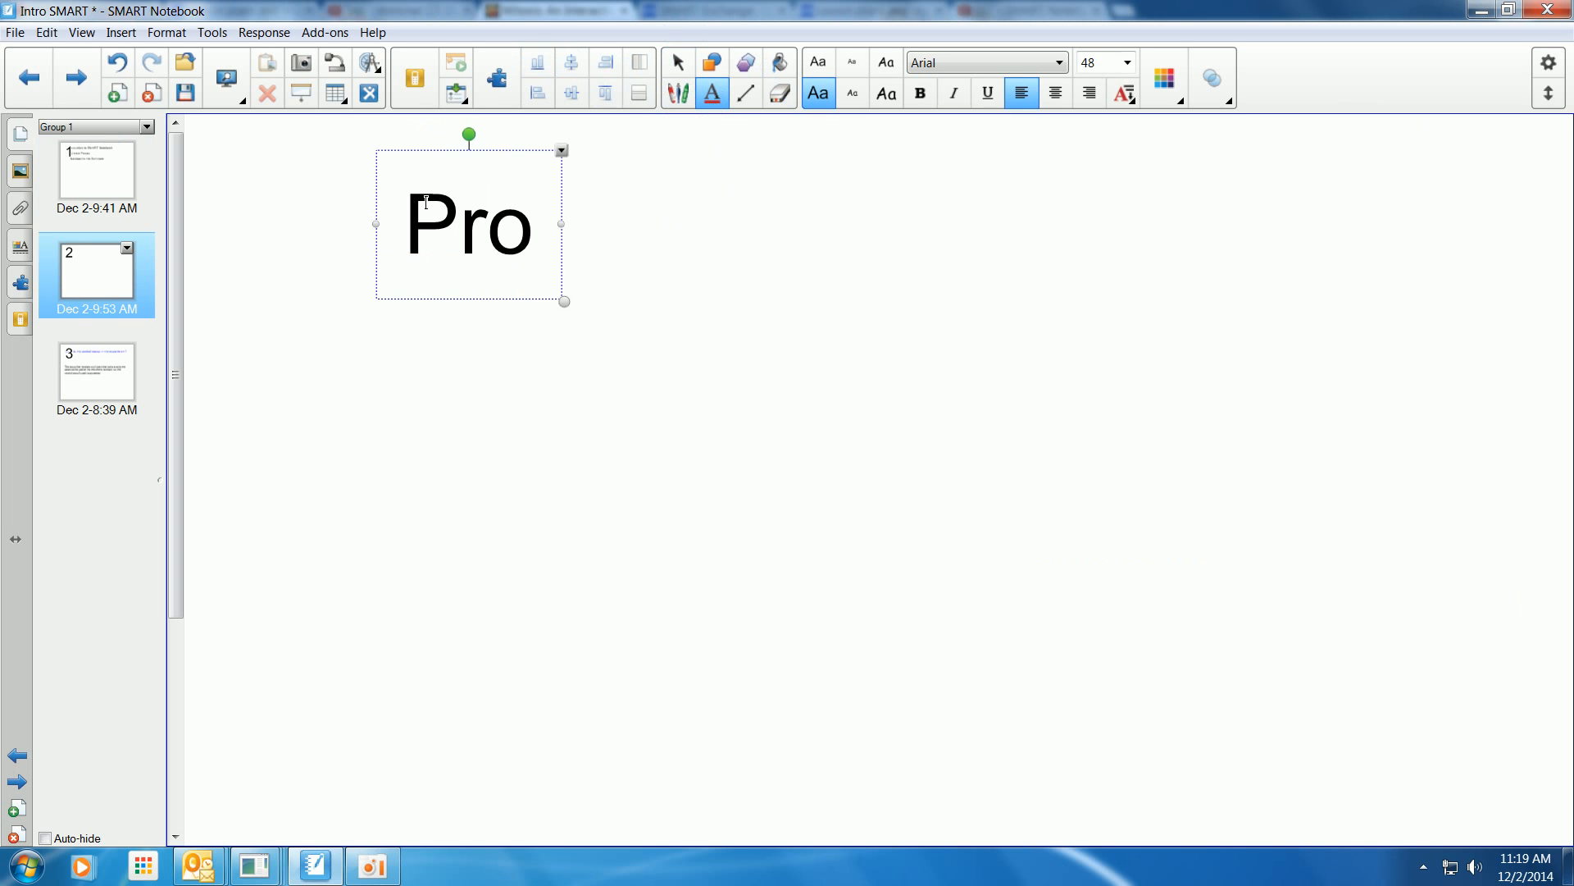
text(jects due Today)
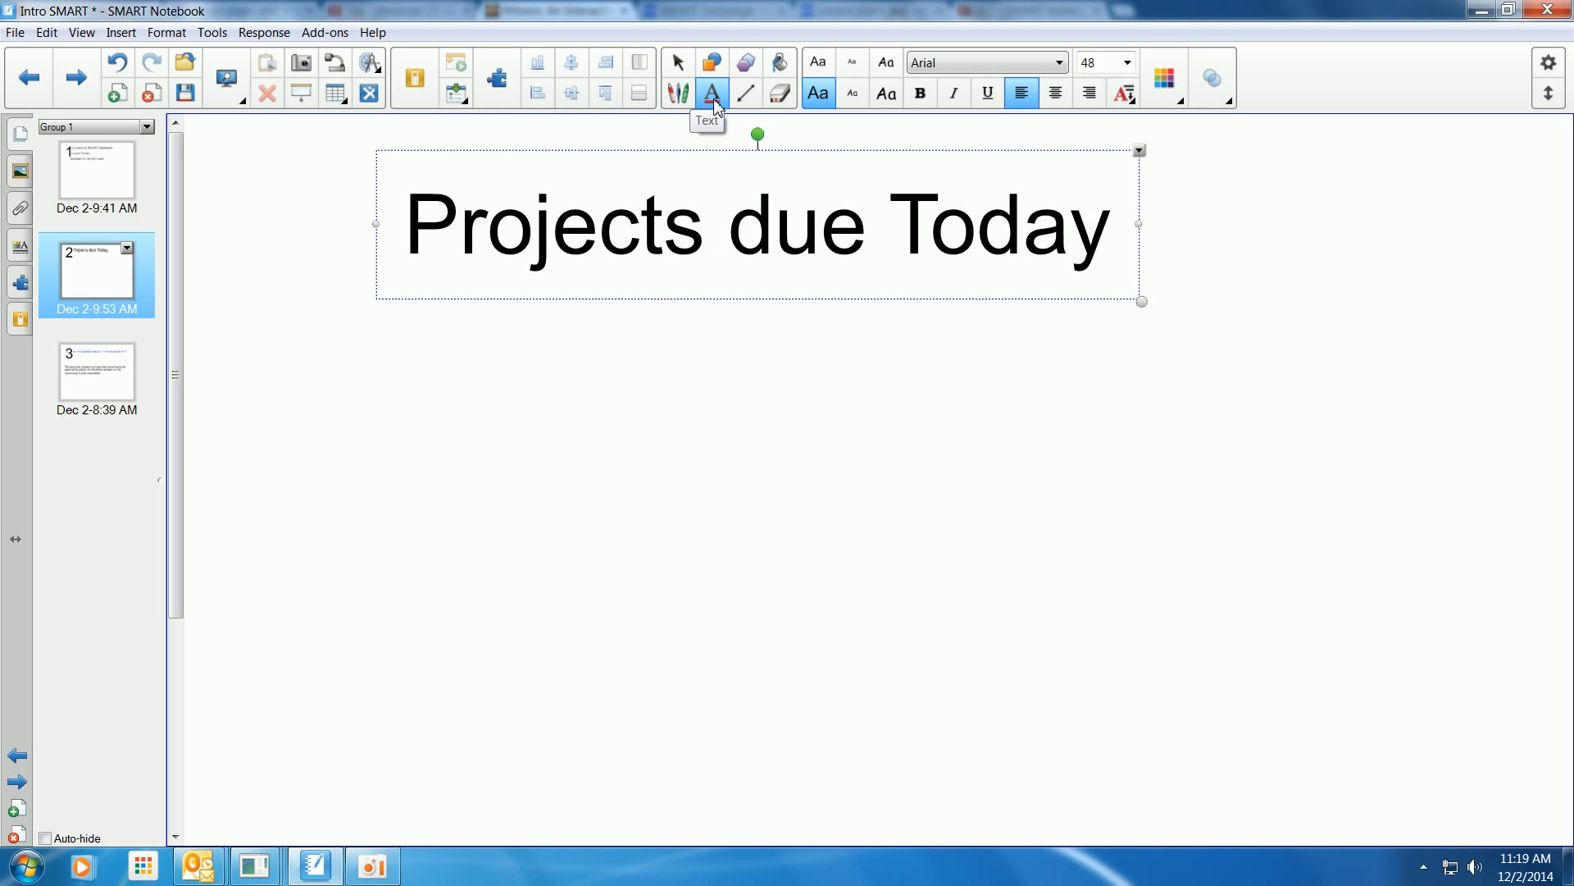
Move the title toward the top of the page and capitalize "due" to "Due", adjusting its position slightly.
click(683, 74)
drag(780, 246, 741, 157)
click(712, 92)
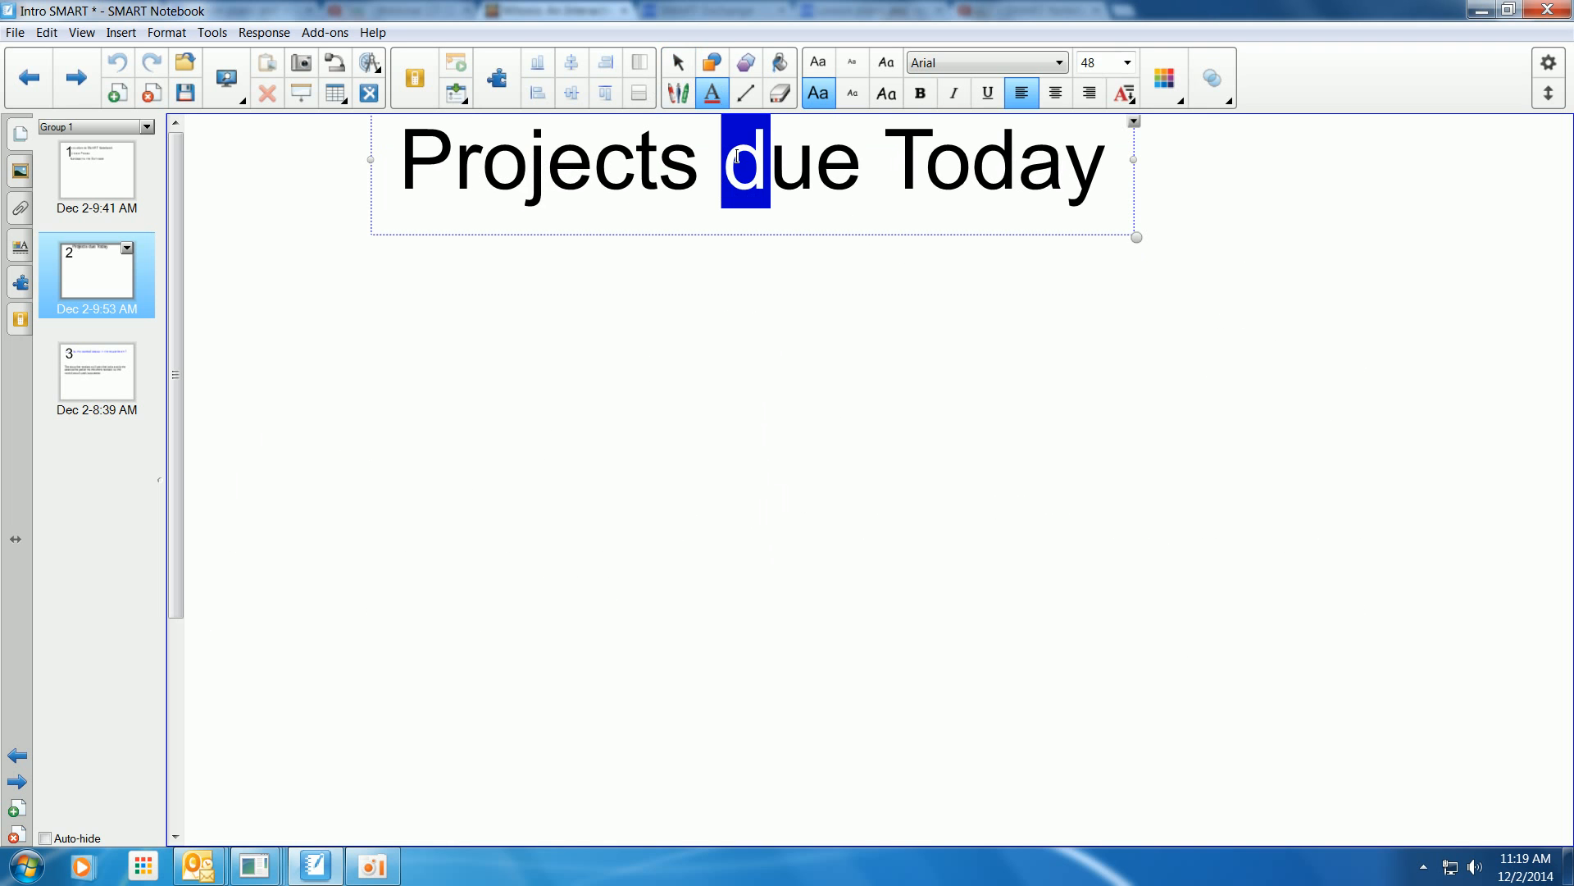
text(D)
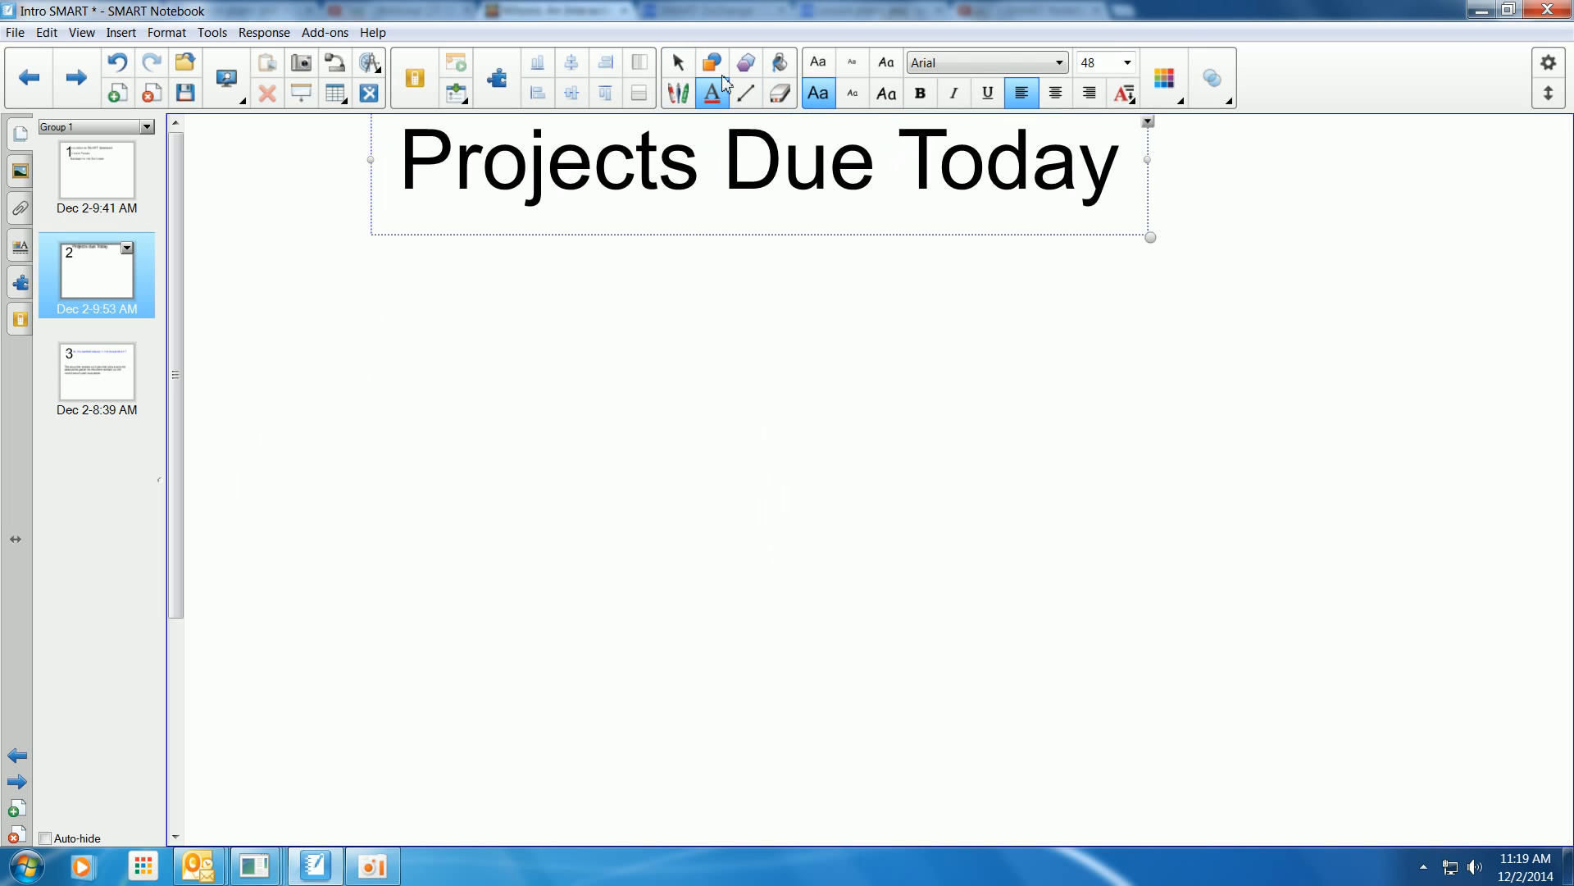
click(680, 67)
drag(772, 175, 793, 193)
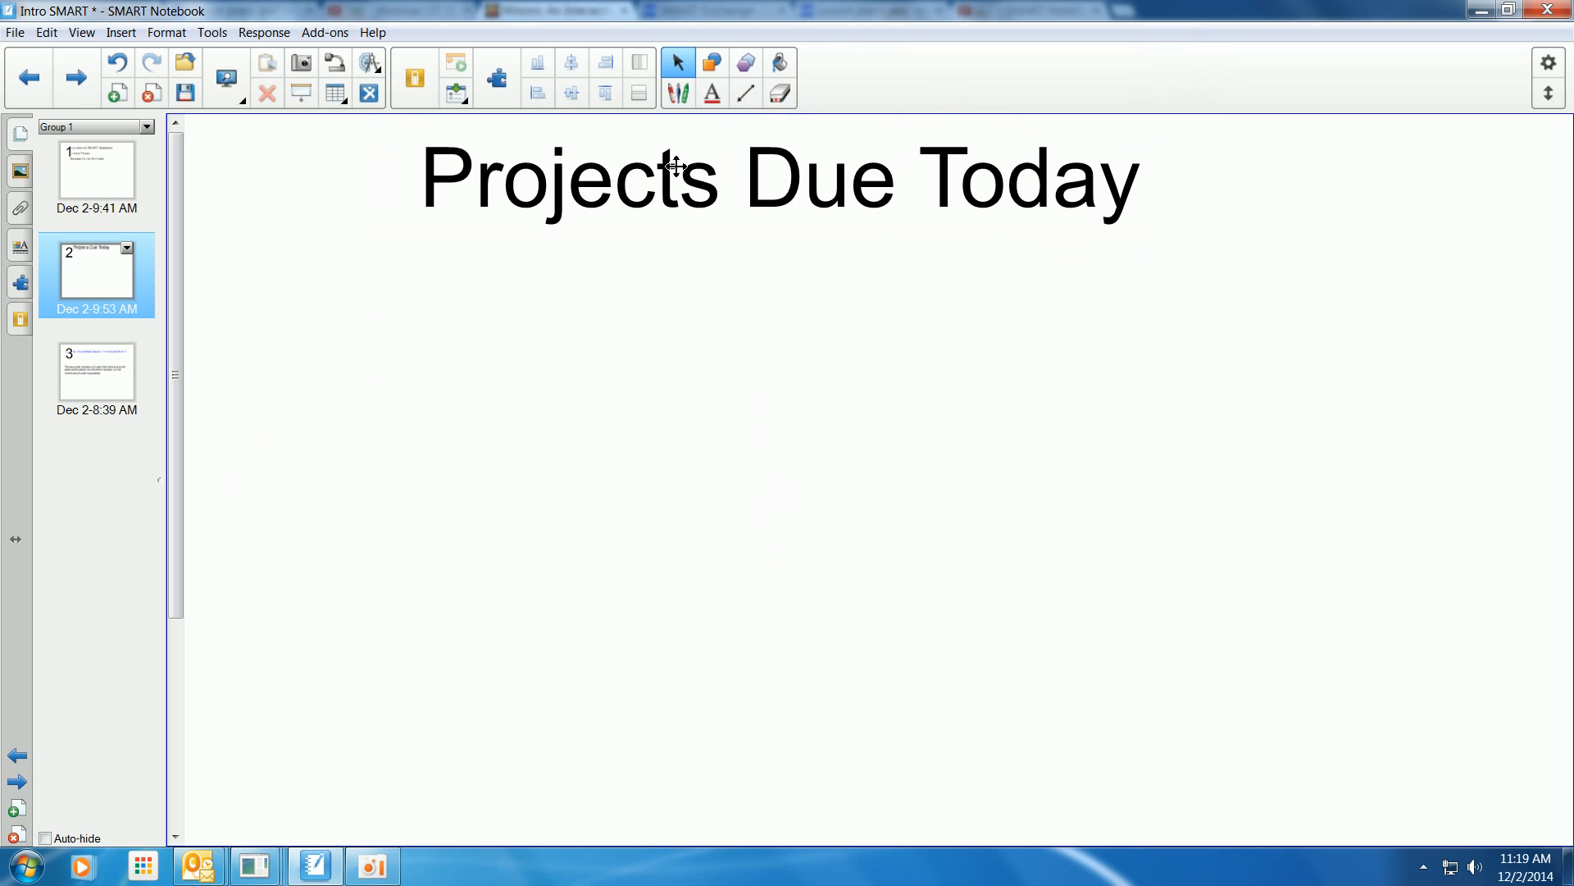
Handwrite "reports" below the title with the purple pen.
click(678, 92)
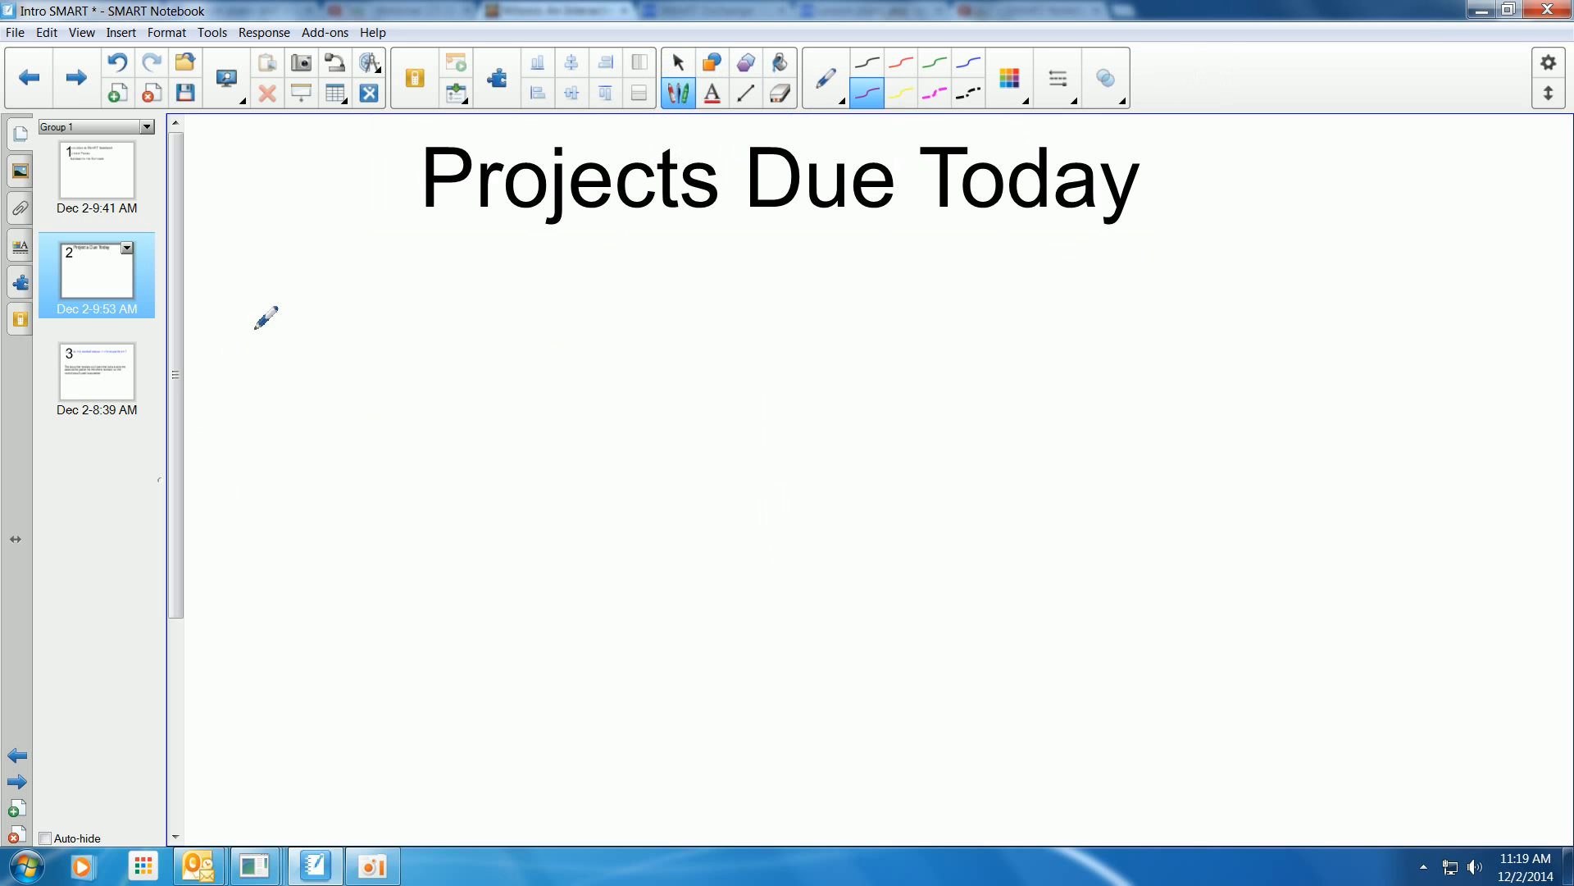
mouse_move(288, 369)
mouse_down()
mouse_move(337, 315)
mouse_move(395, 365)
mouse_move(460, 354)
mouse_move(422, 381)
mouse_up()
drag(532, 334, 623, 340)
mouse_move(672, 265)
mouse_down()
mouse_move(678, 349)
mouse_move(714, 324)
mouse_up()
drag(764, 315, 687, 374)
Switch to the red pen and handwrite "rubrics" beneath "reports".
click(901, 62)
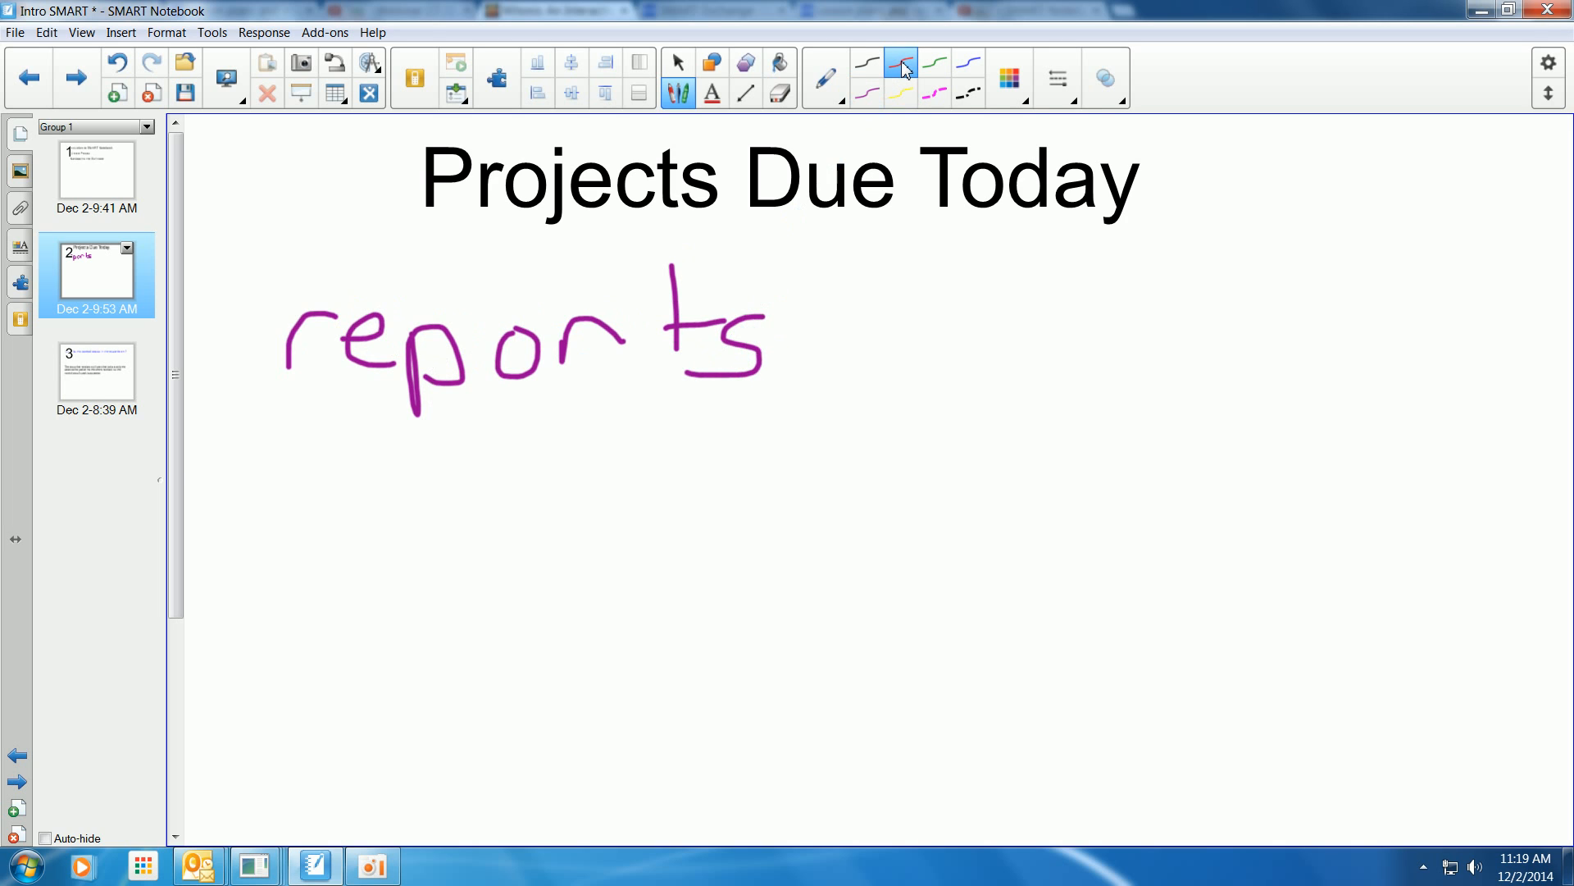
mouse_move(308, 547)
mouse_down()
mouse_move(344, 450)
mouse_move(369, 495)
mouse_move(390, 451)
mouse_move(440, 462)
mouse_move(432, 502)
mouse_move(518, 462)
mouse_move(554, 498)
mouse_up()
click(531, 436)
mouse_move(644, 450)
mouse_down()
mouse_move(604, 470)
mouse_move(638, 484)
mouse_up()
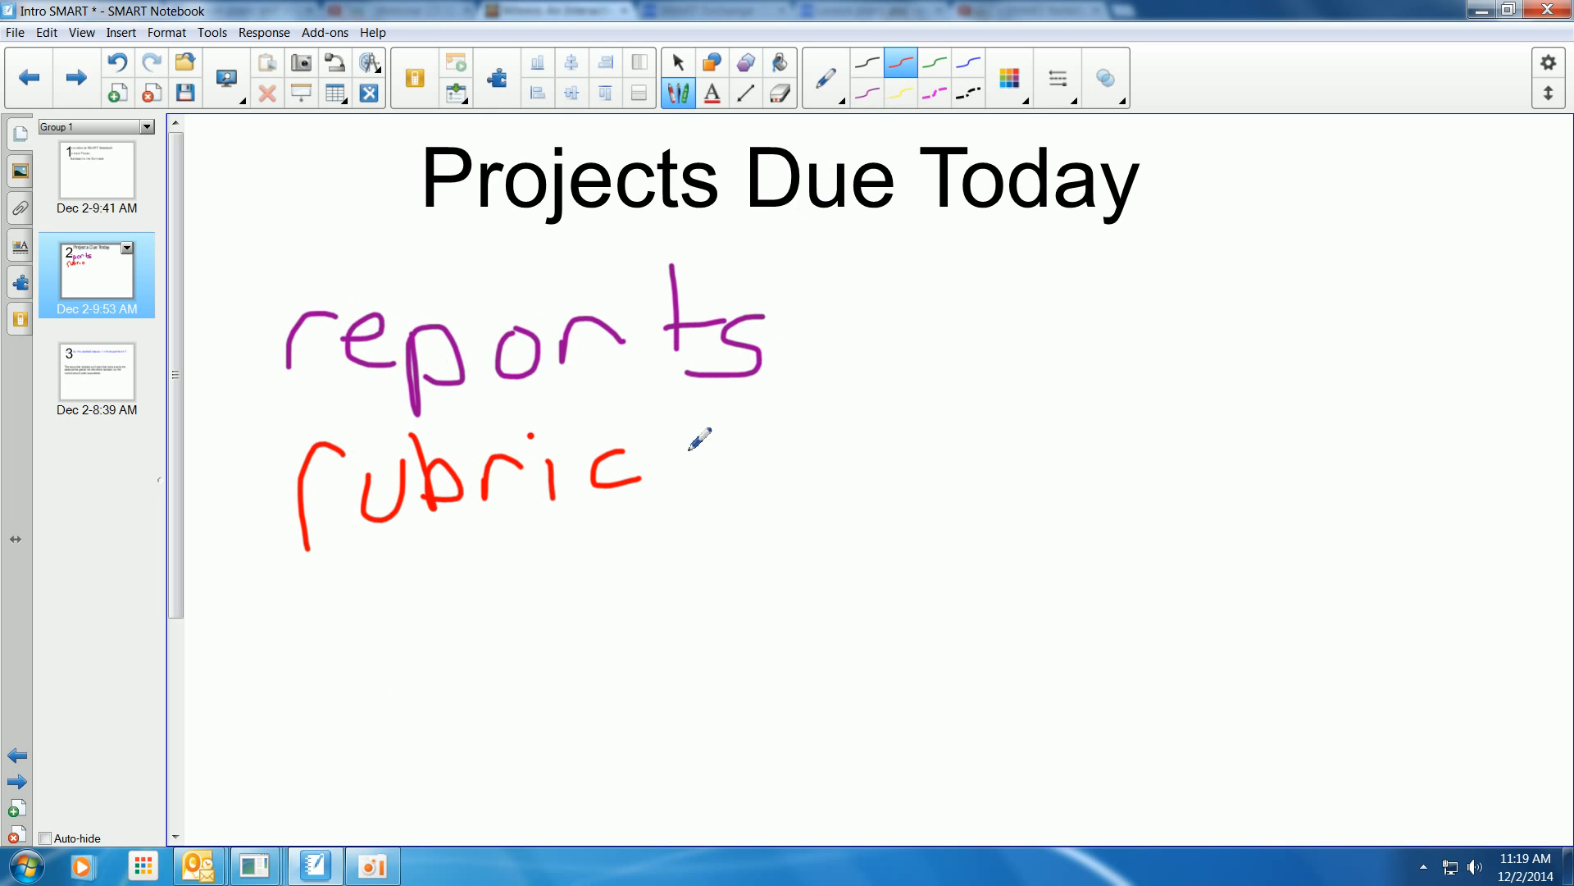
drag(713, 447, 679, 505)
Switch to the Text Pen, handwrite "grade your rubrics" lower on the page, and accept the converted text.
click(826, 74)
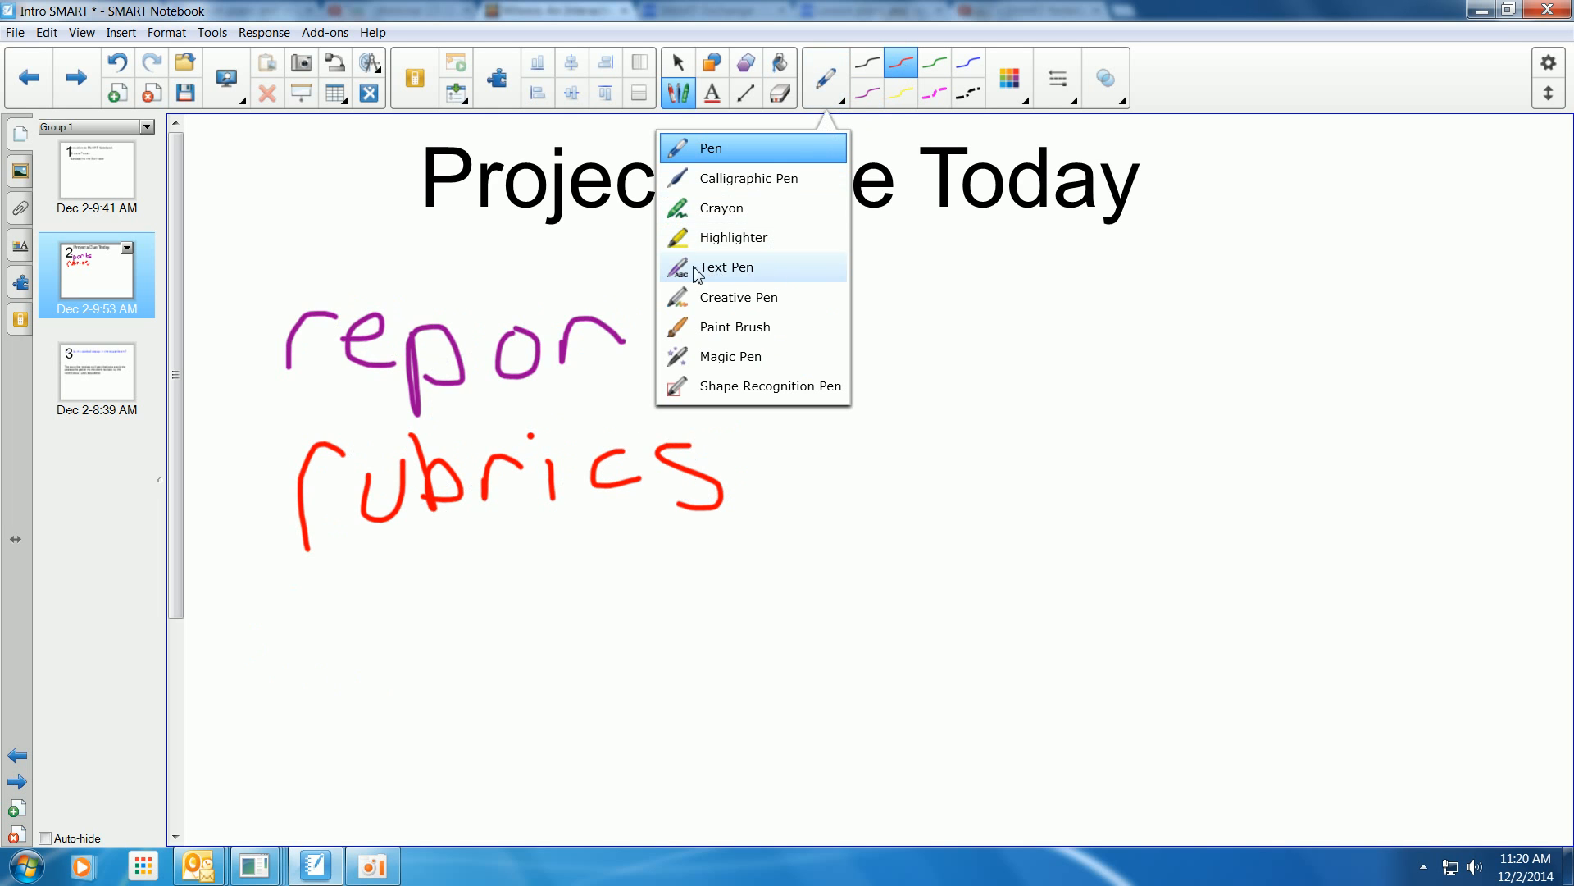
click(779, 271)
mouse_move(345, 648)
mouse_down()
mouse_move(283, 649)
mouse_move(336, 650)
mouse_move(287, 751)
mouse_move(363, 663)
mouse_move(425, 657)
mouse_move(545, 692)
mouse_move(573, 668)
mouse_move(583, 707)
mouse_up()
mouse_move(710, 662)
mouse_down()
mouse_move(762, 730)
mouse_move(736, 741)
mouse_up()
mouse_move(808, 677)
mouse_down()
mouse_move(783, 689)
mouse_move(804, 677)
mouse_up()
mouse_move(825, 674)
mouse_down()
mouse_move(828, 689)
mouse_move(907, 679)
mouse_up()
mouse_move(1118, 661)
mouse_down()
mouse_move(1113, 696)
mouse_move(1163, 674)
mouse_up()
mouse_move(1195, 648)
mouse_down()
mouse_move(1205, 671)
mouse_move(1222, 648)
mouse_move(1290, 650)
mouse_move(1272, 695)
mouse_move(1352, 671)
mouse_move(1370, 693)
mouse_move(1459, 669)
mouse_move(1441, 702)
mouse_up()
click(1369, 658)
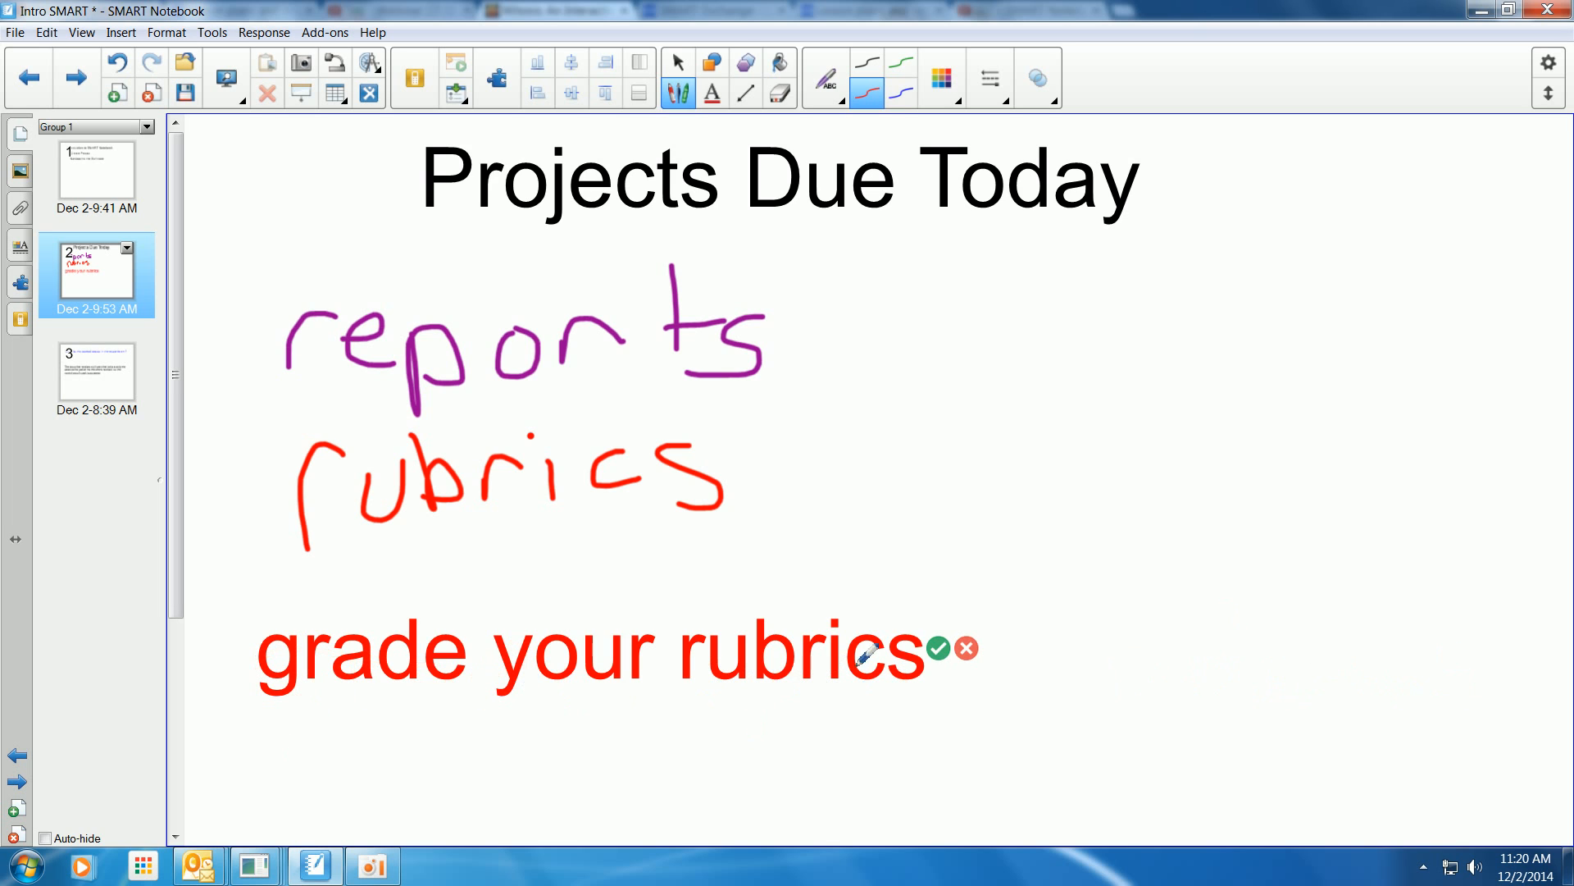
click(938, 649)
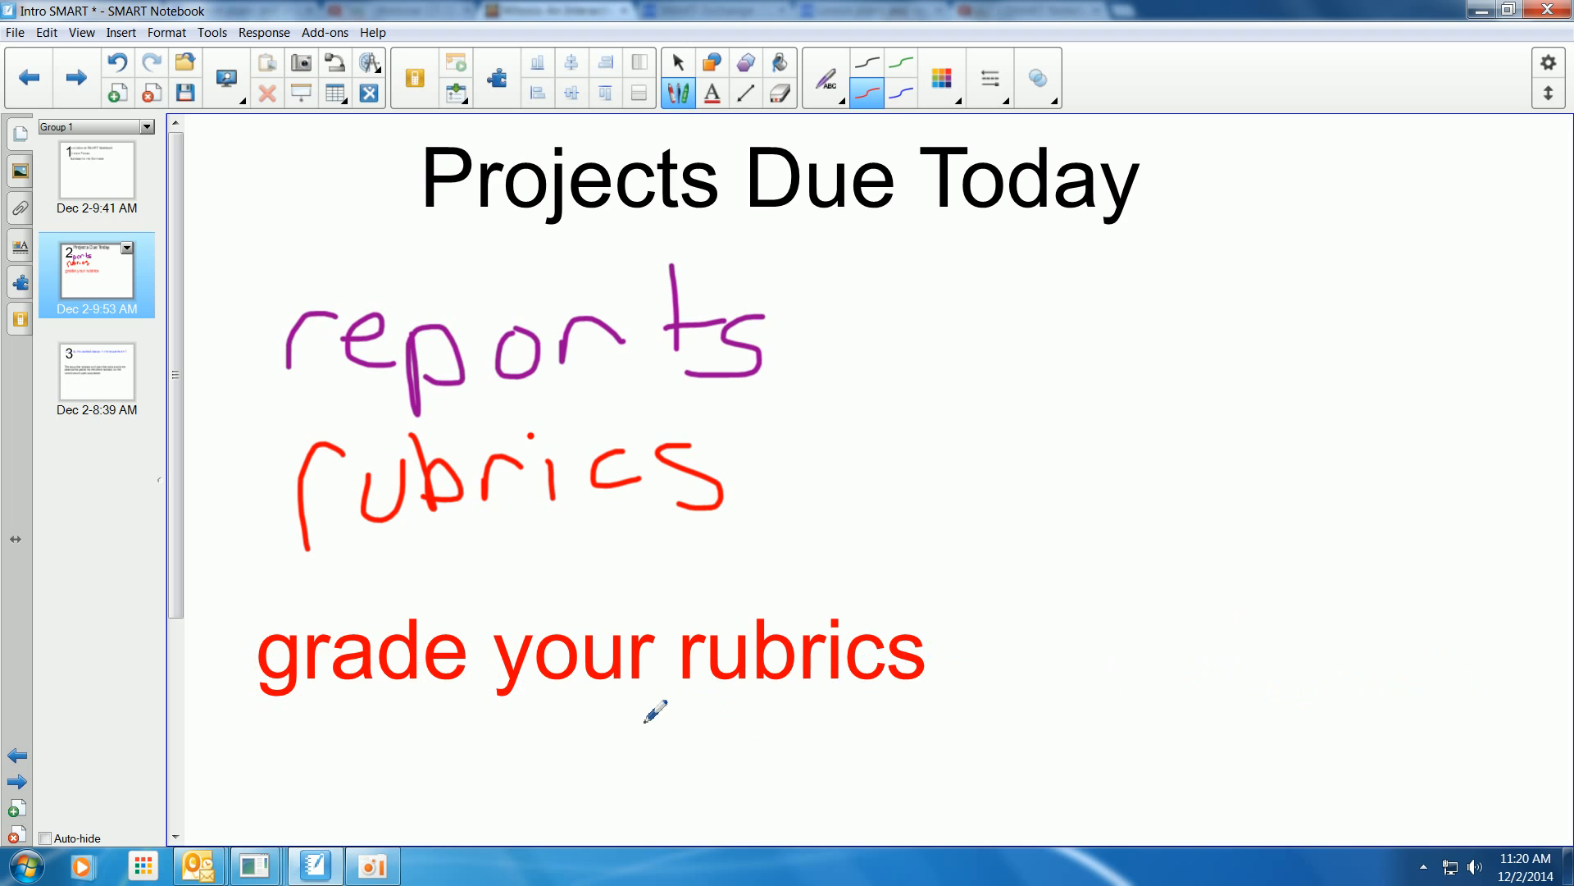
Insert the handwritten word "groups" before "rubrics" with the Text Pen and accept it.
mouse_move(645, 722)
mouse_down()
mouse_move(663, 687)
mouse_move(687, 729)
mouse_up()
mouse_move(660, 526)
mouse_down()
mouse_move(625, 544)
mouse_move(636, 597)
mouse_up()
mouse_move(704, 553)
mouse_down()
mouse_move(720, 527)
mouse_move(826, 541)
mouse_move(824, 515)
mouse_up()
mouse_move(852, 517)
mouse_down()
mouse_move(857, 574)
mouse_move(857, 548)
mouse_move(905, 555)
mouse_up()
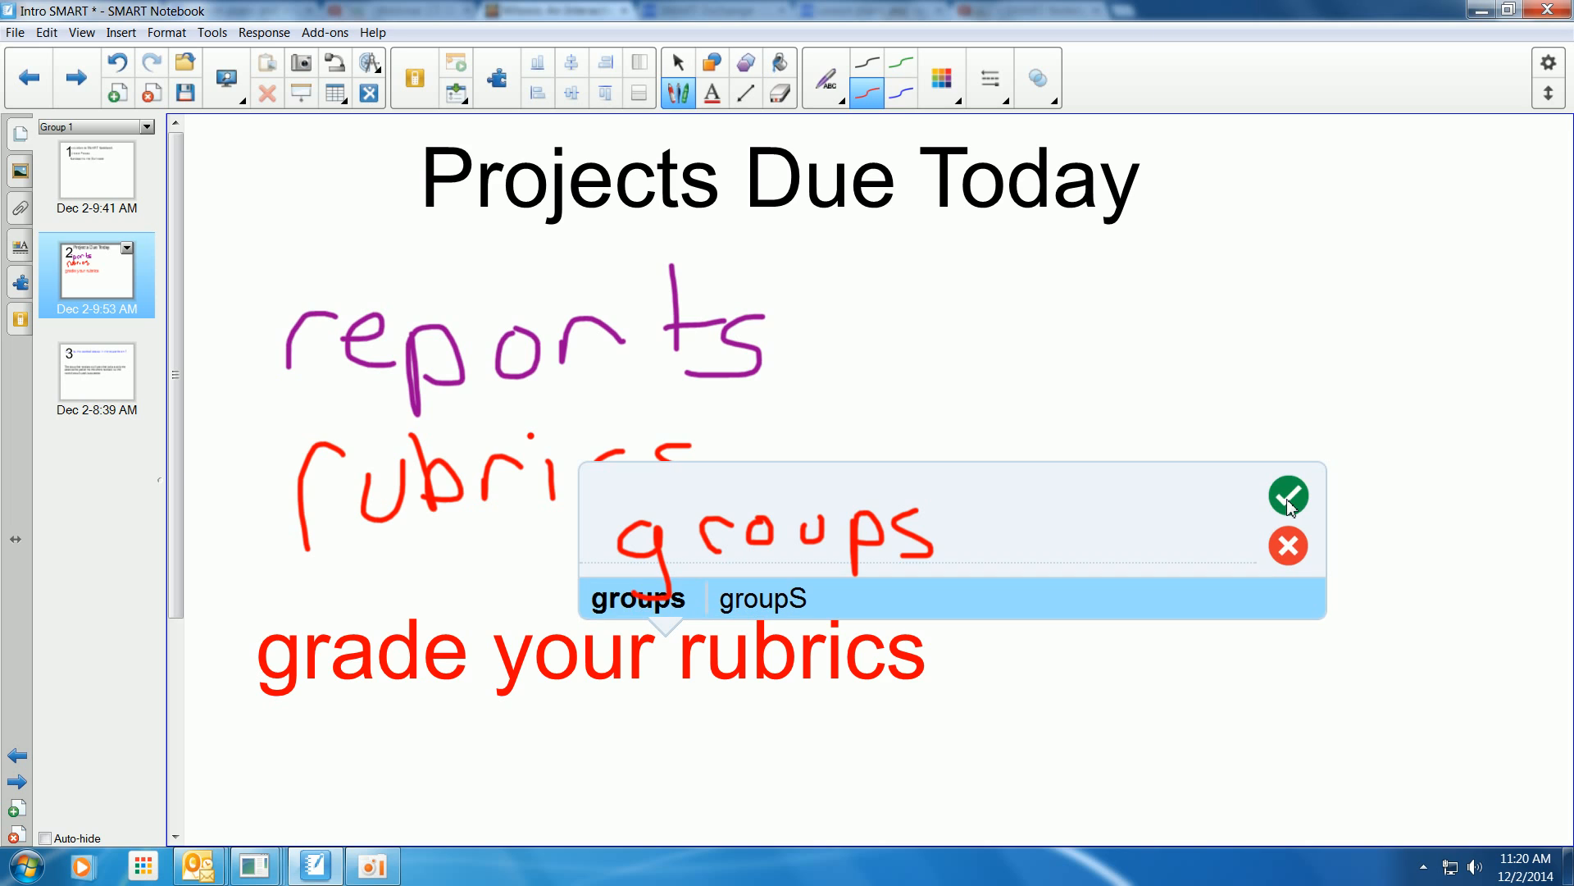
click(1288, 497)
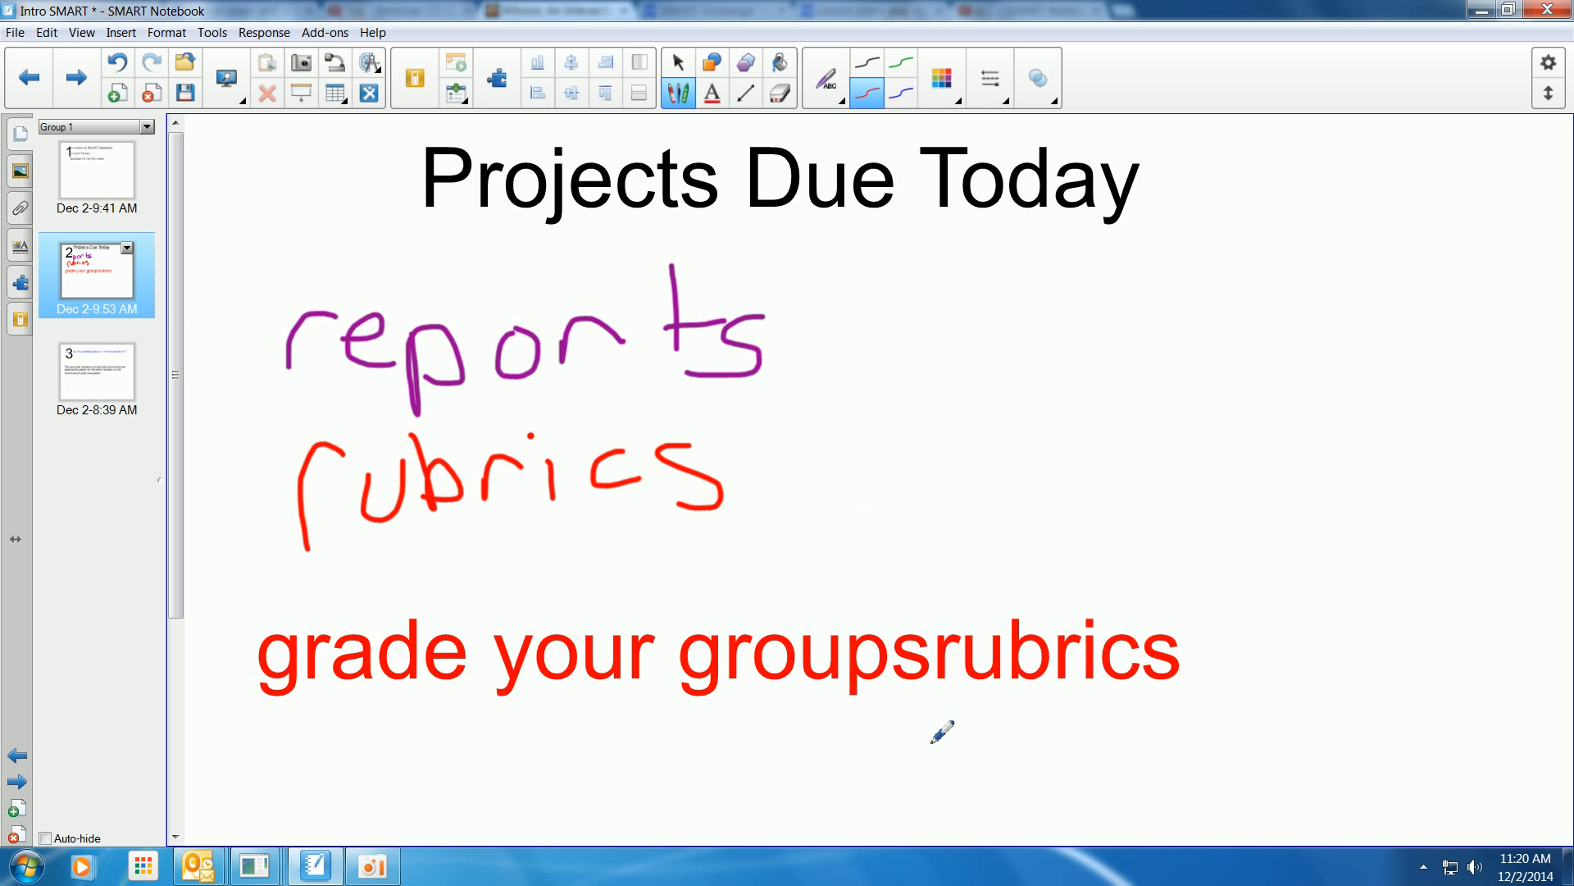
Add a space between "groups" and "rubrics" and strike off the final s of both words.
drag(931, 745, 930, 629)
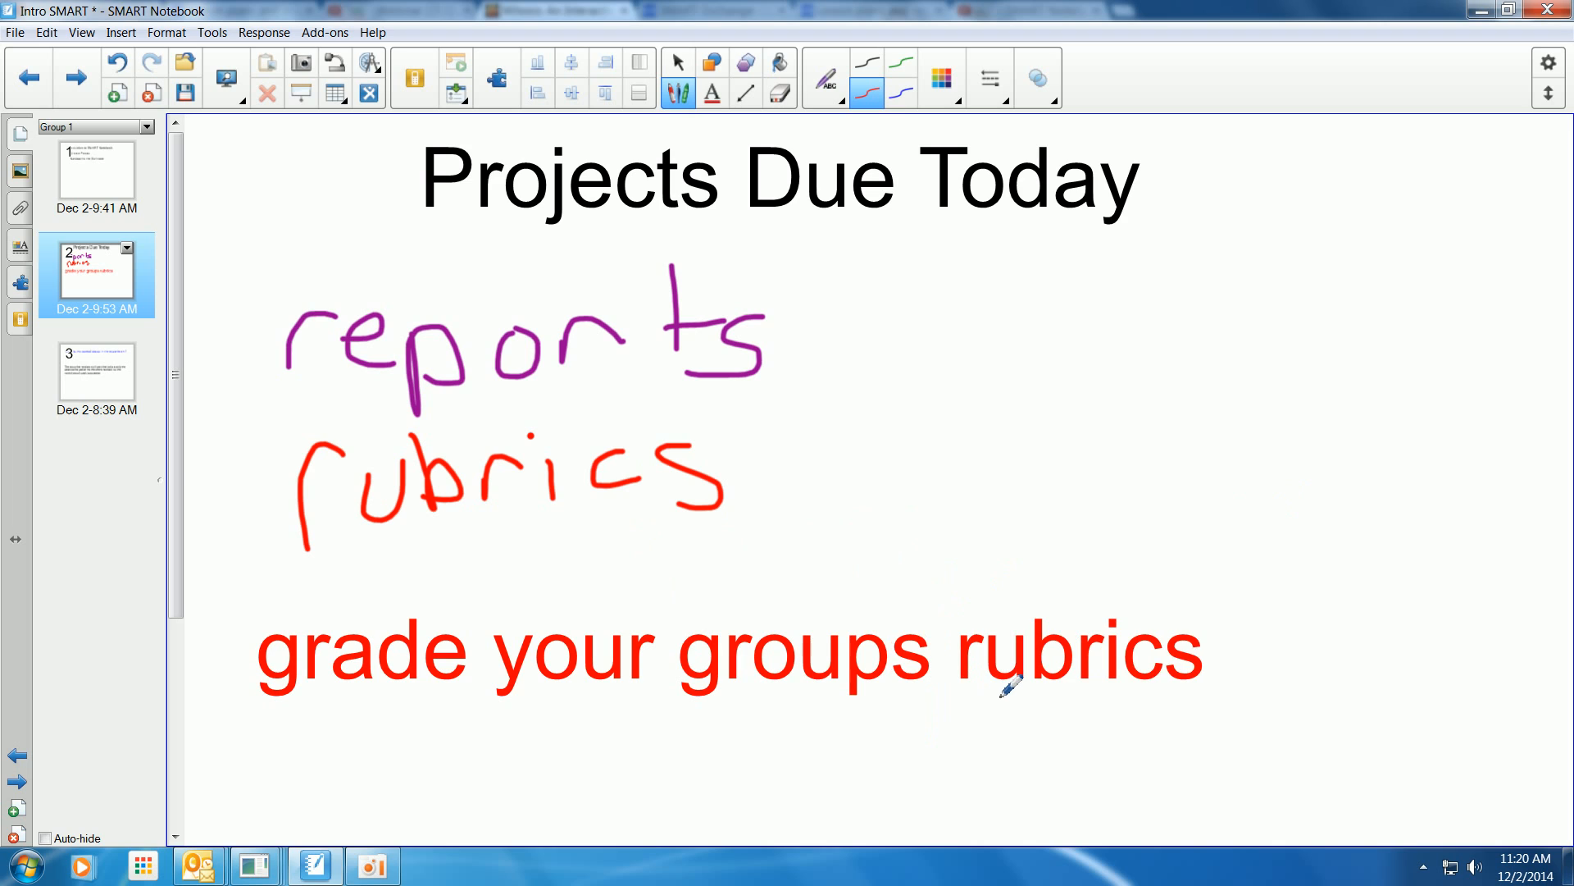
drag(1233, 654, 1171, 652)
drag(942, 653, 920, 654)
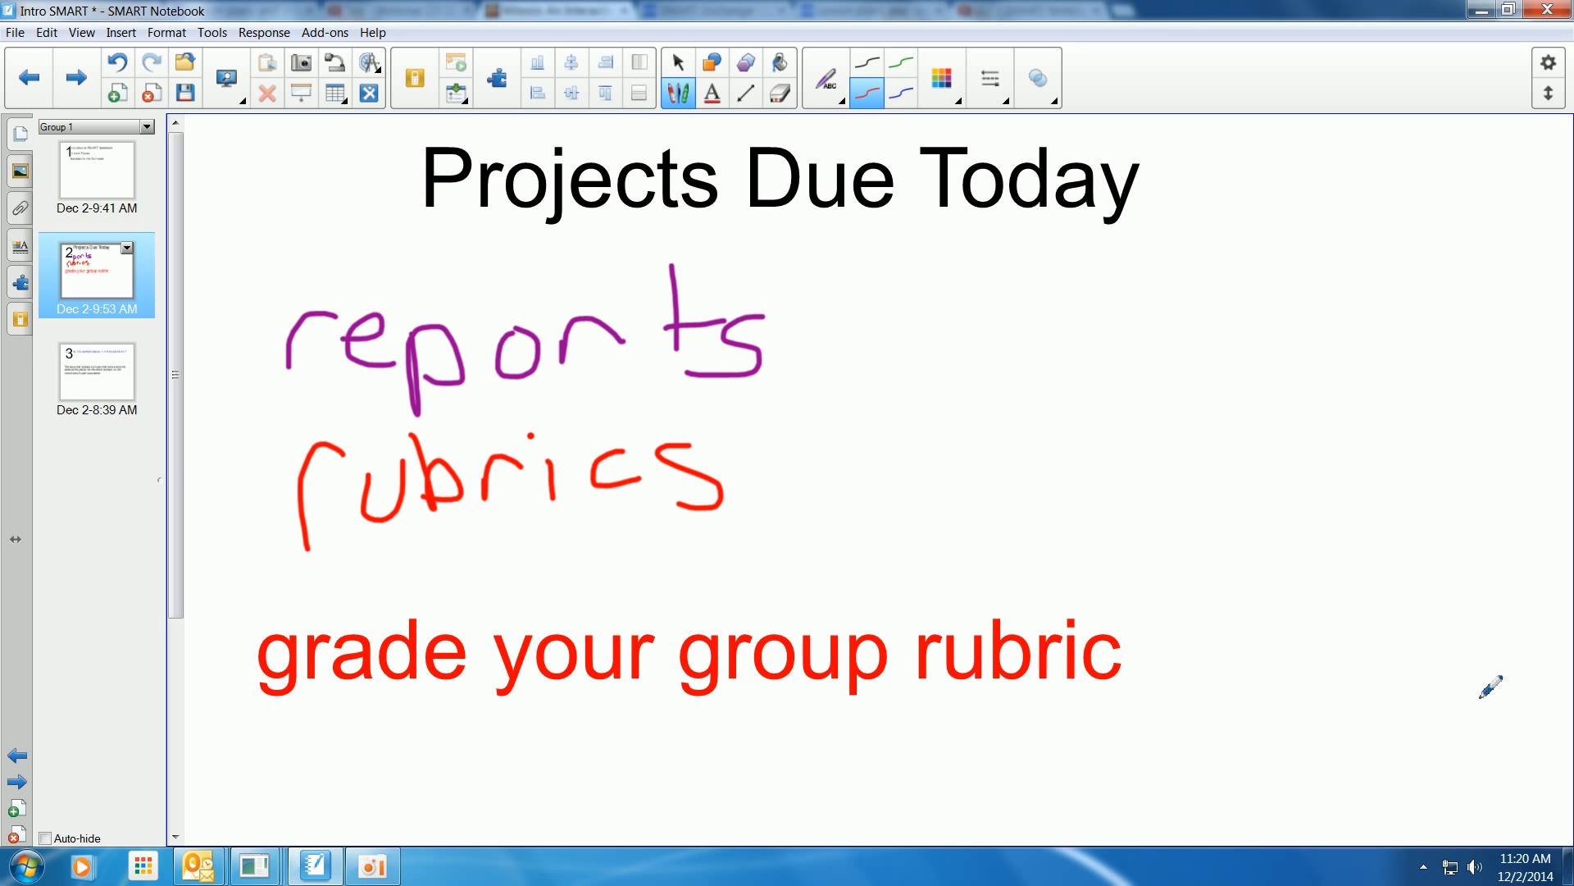
Insert a new blank page after page 2 and open it.
click(115, 93)
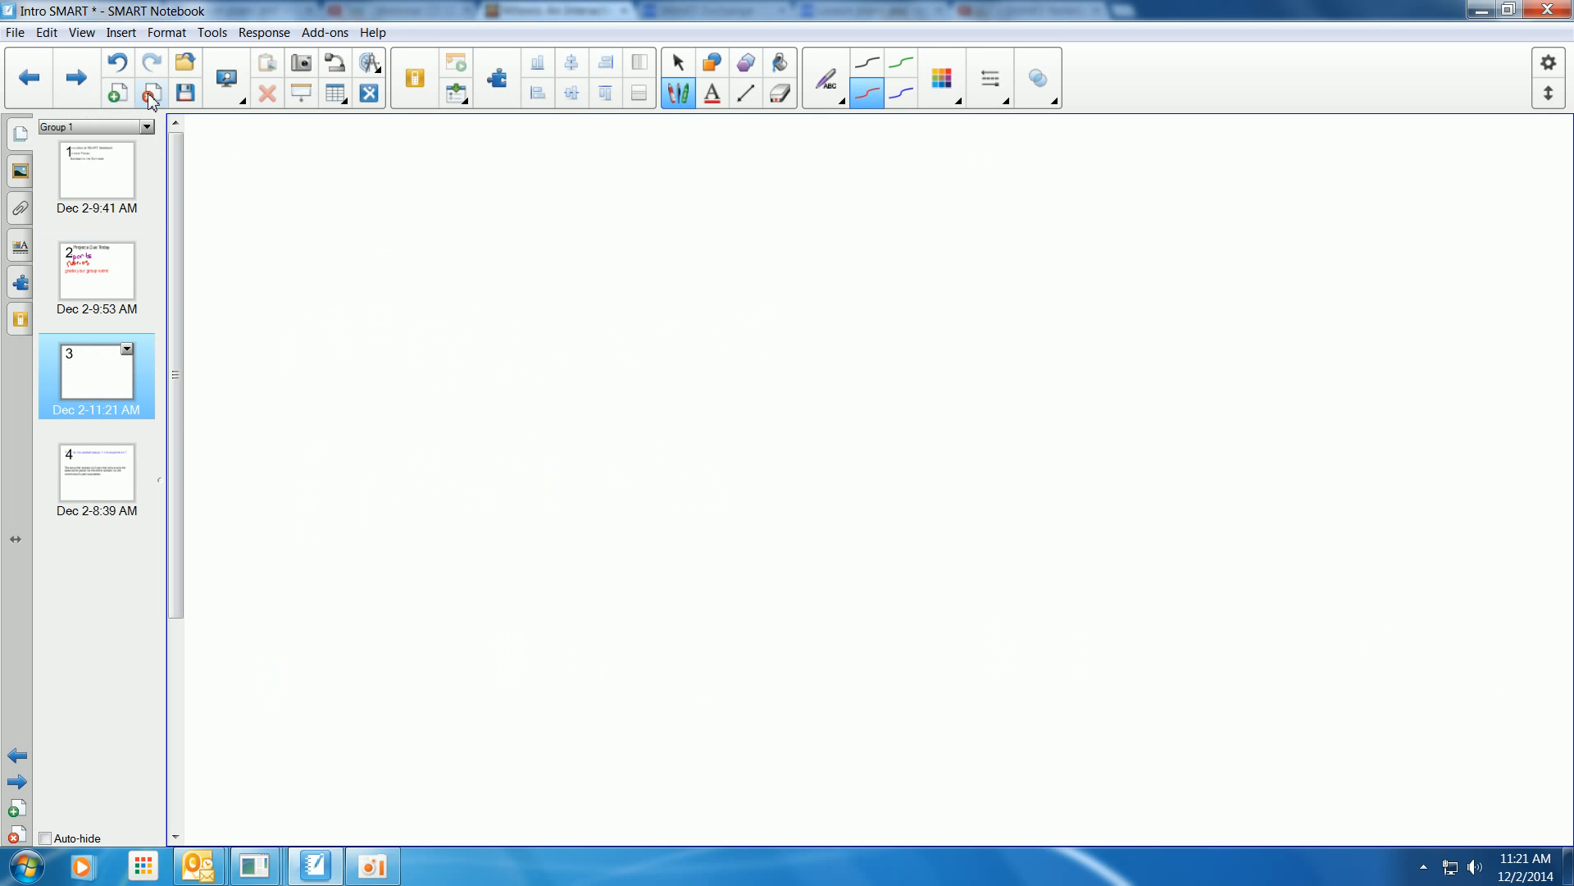
click(151, 94)
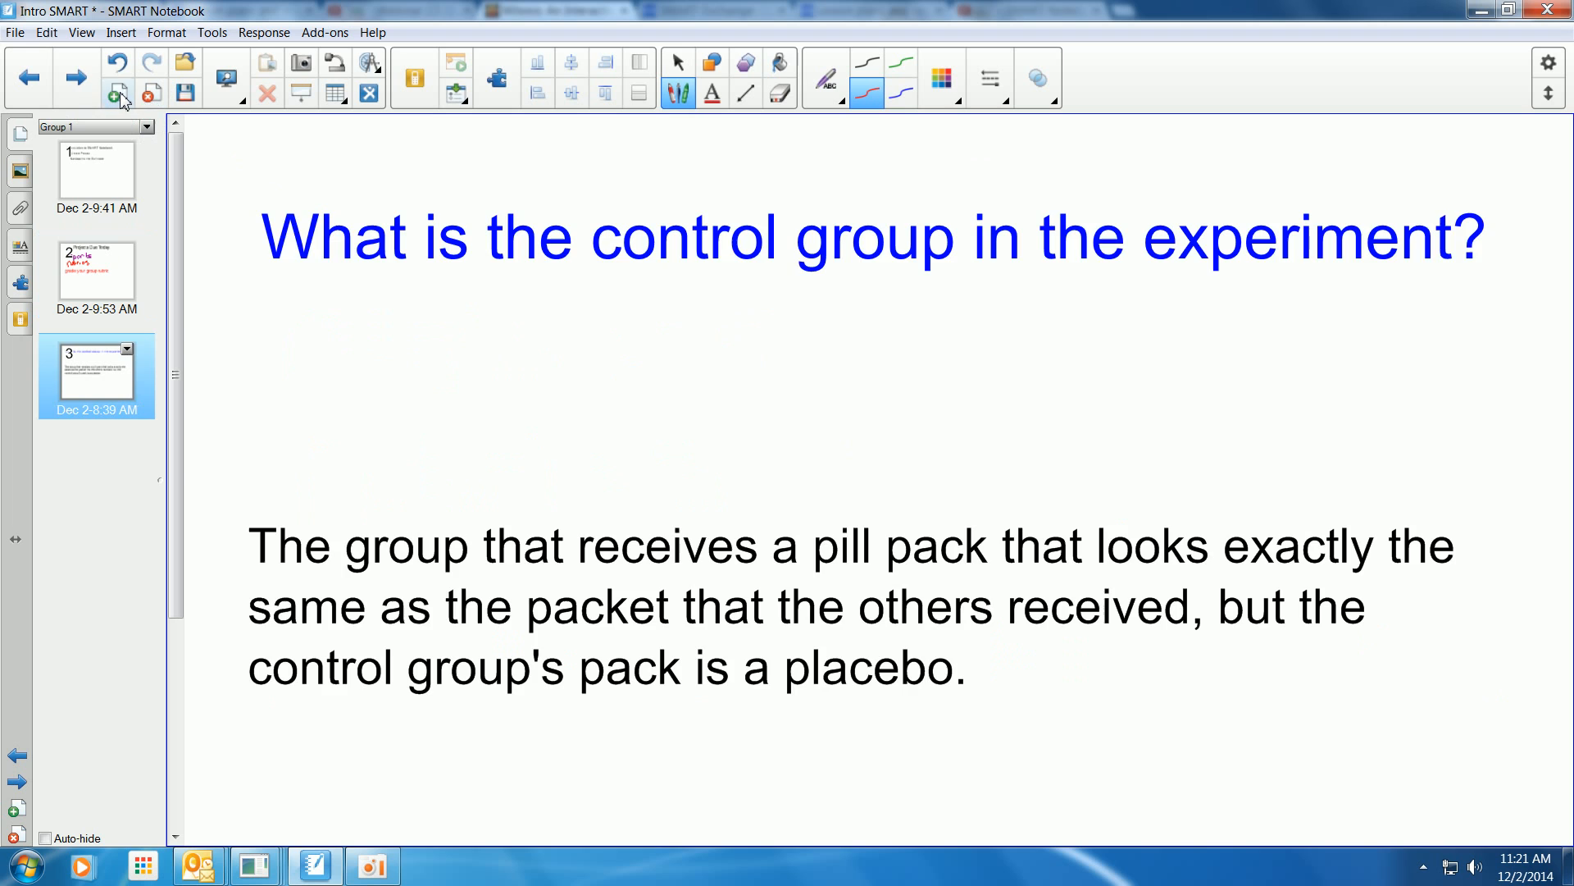
click(115, 93)
drag(113, 456, 121, 352)
mouse_move(115, 472)
mouse_down()
mouse_move(130, 340)
mouse_move(111, 482)
mouse_up()
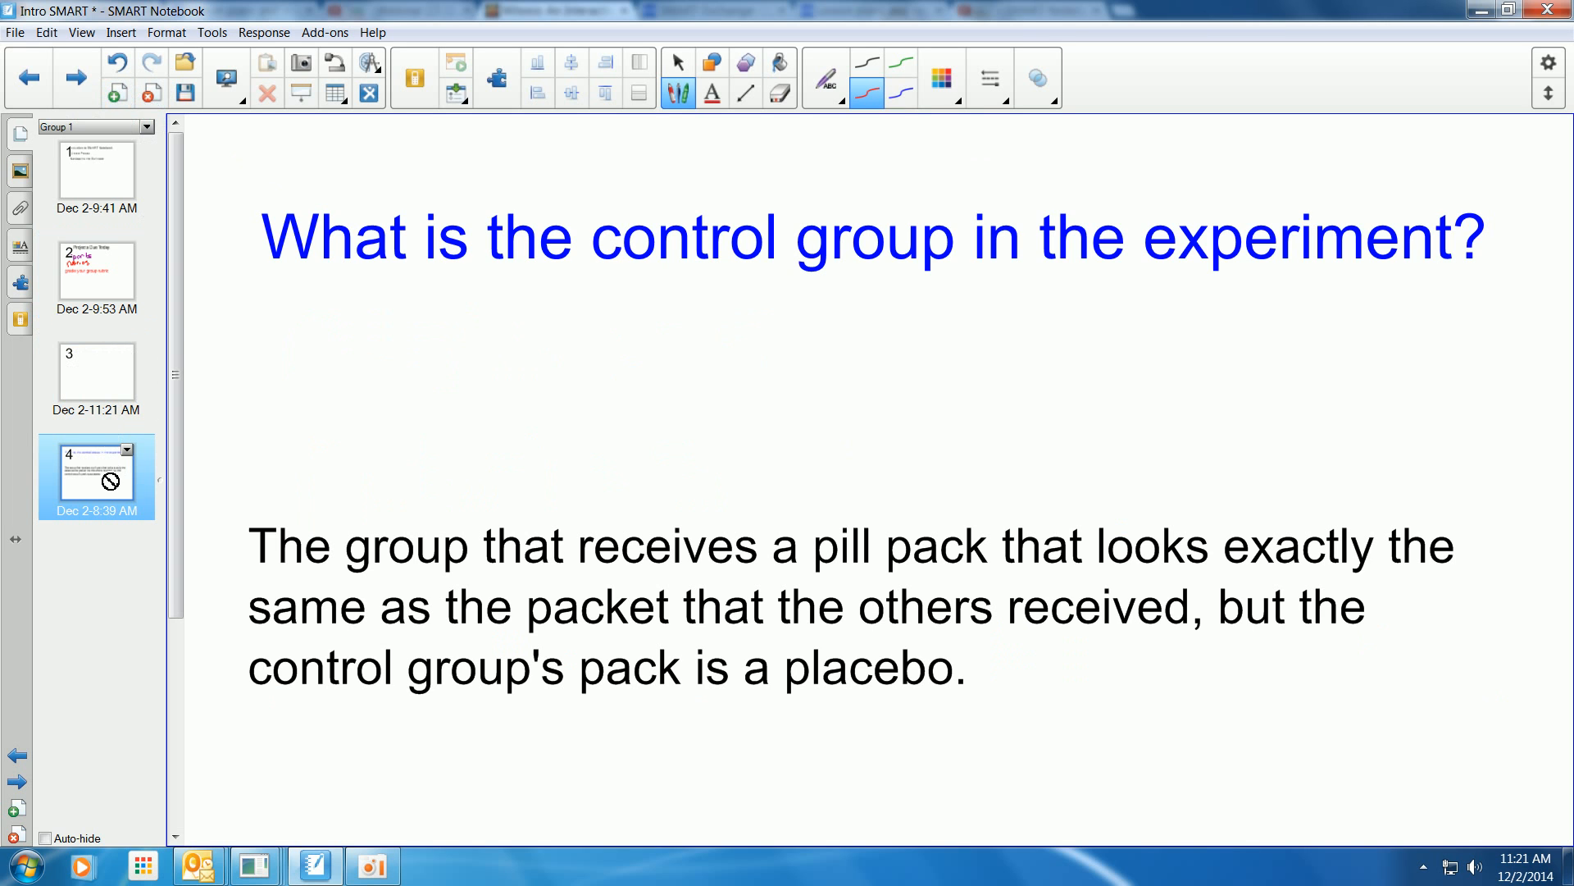
drag(113, 387, 112, 387)
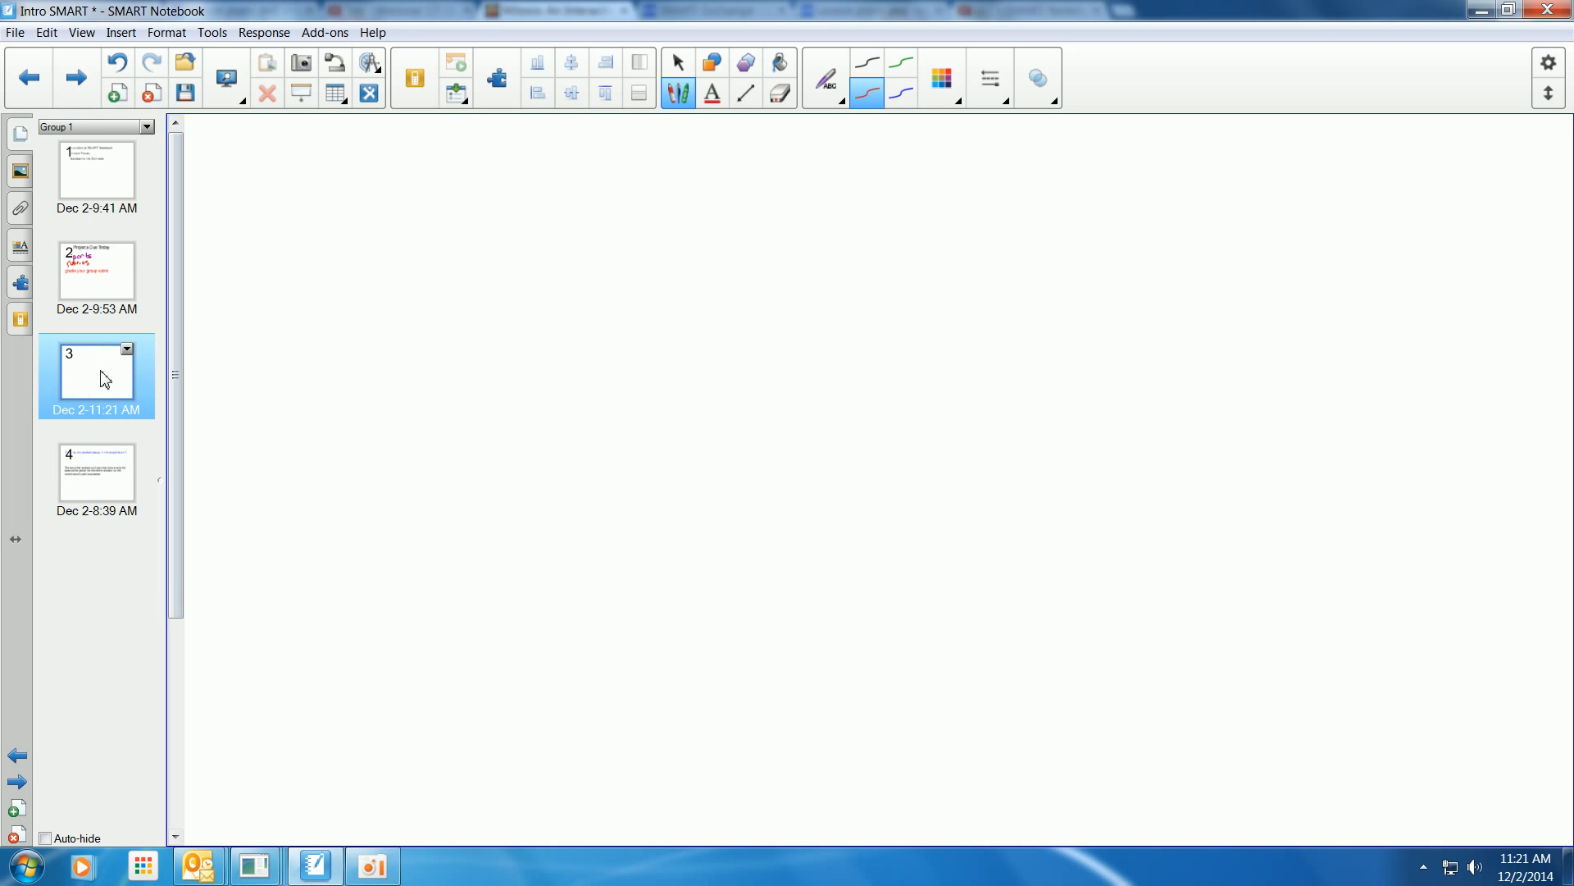
Draw a large circle on the new page with the Shapes tool.
click(712, 63)
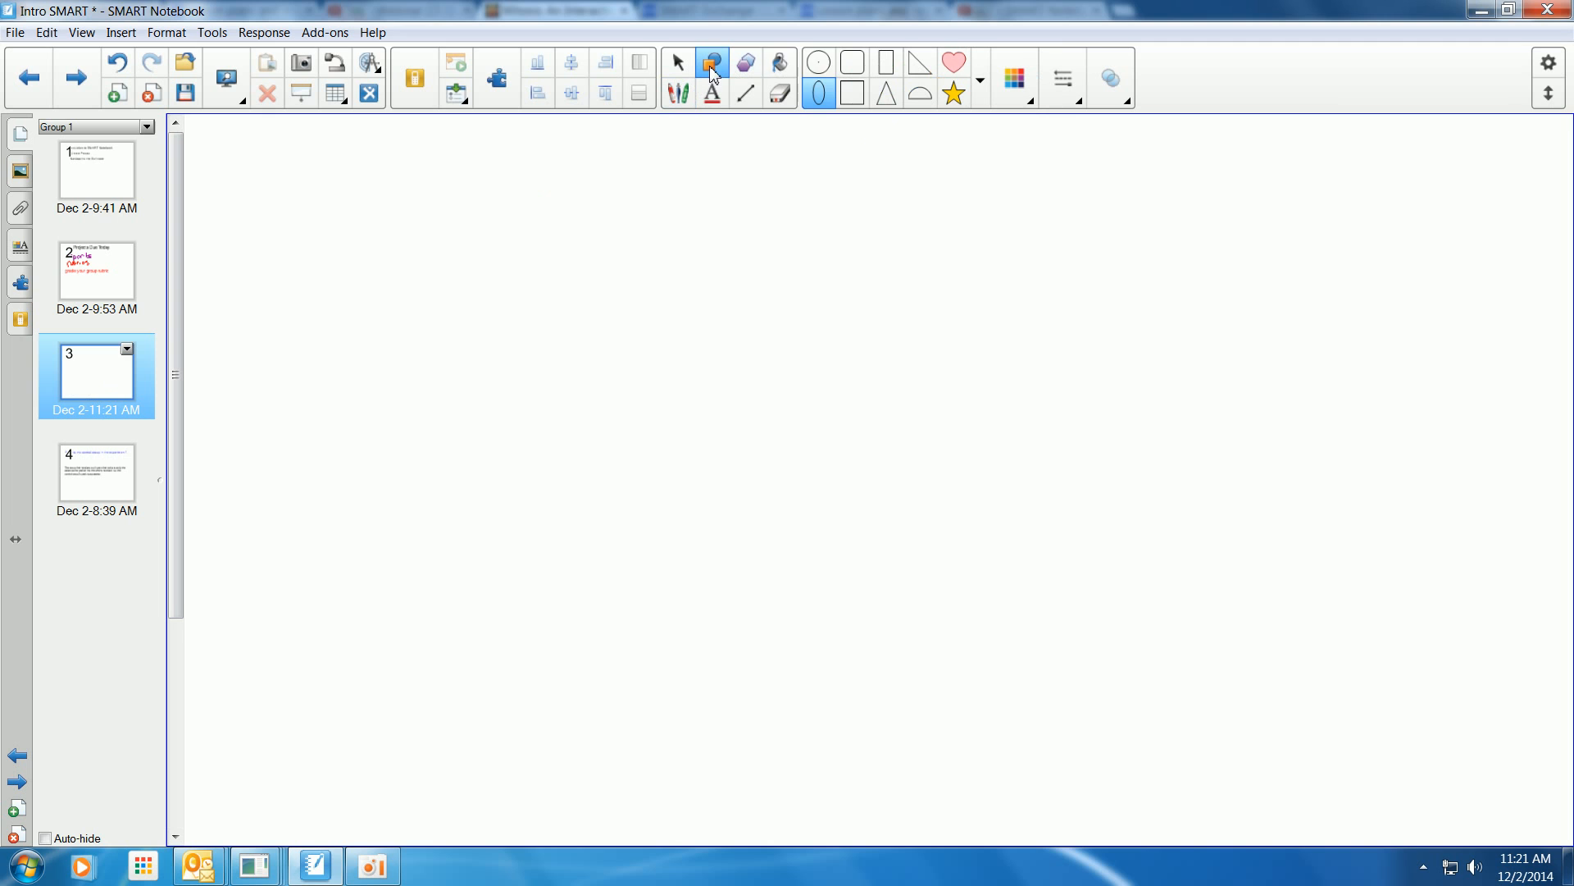
click(818, 67)
drag(425, 316, 552, 420)
click(678, 63)
drag(533, 302, 618, 424)
drag(587, 361, 863, 532)
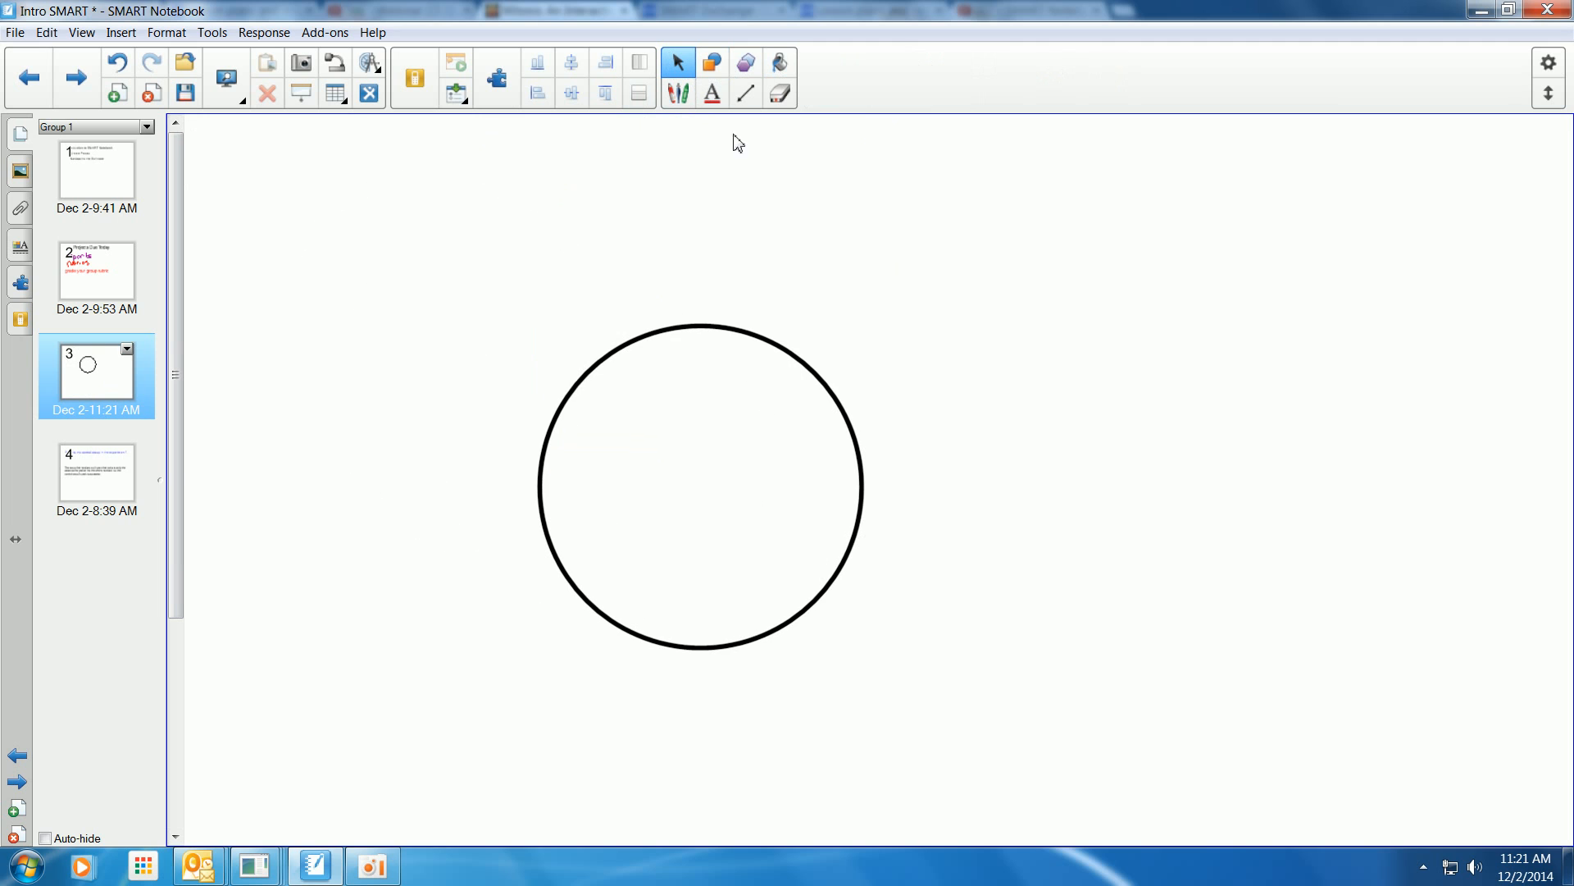
Give the circle a dark green outline and a yellow fill, then shift it slightly left.
click(766, 341)
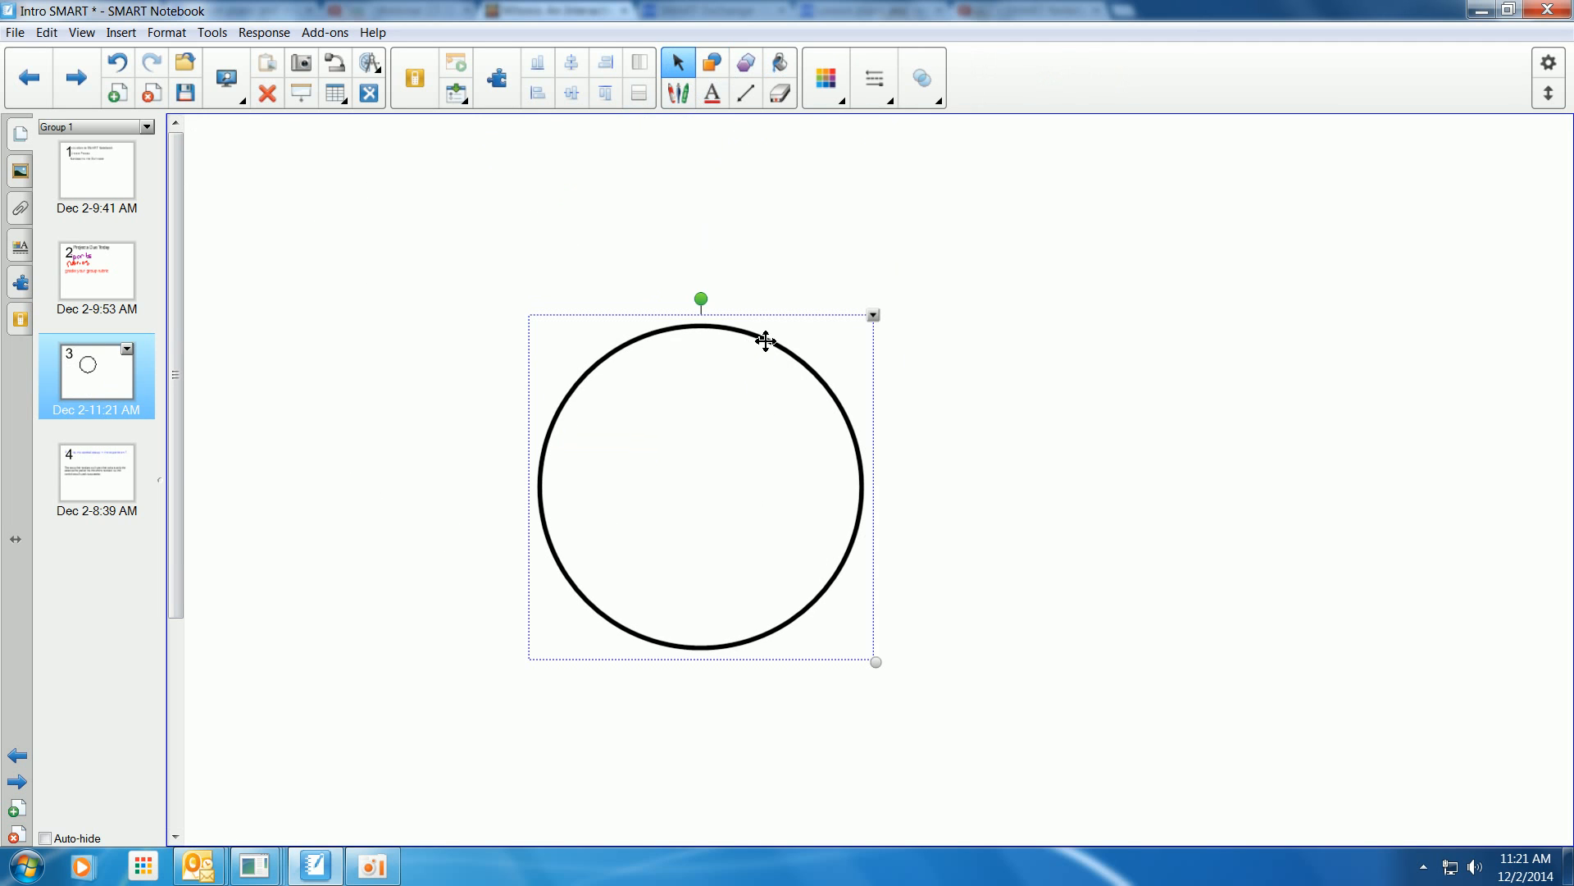
click(824, 78)
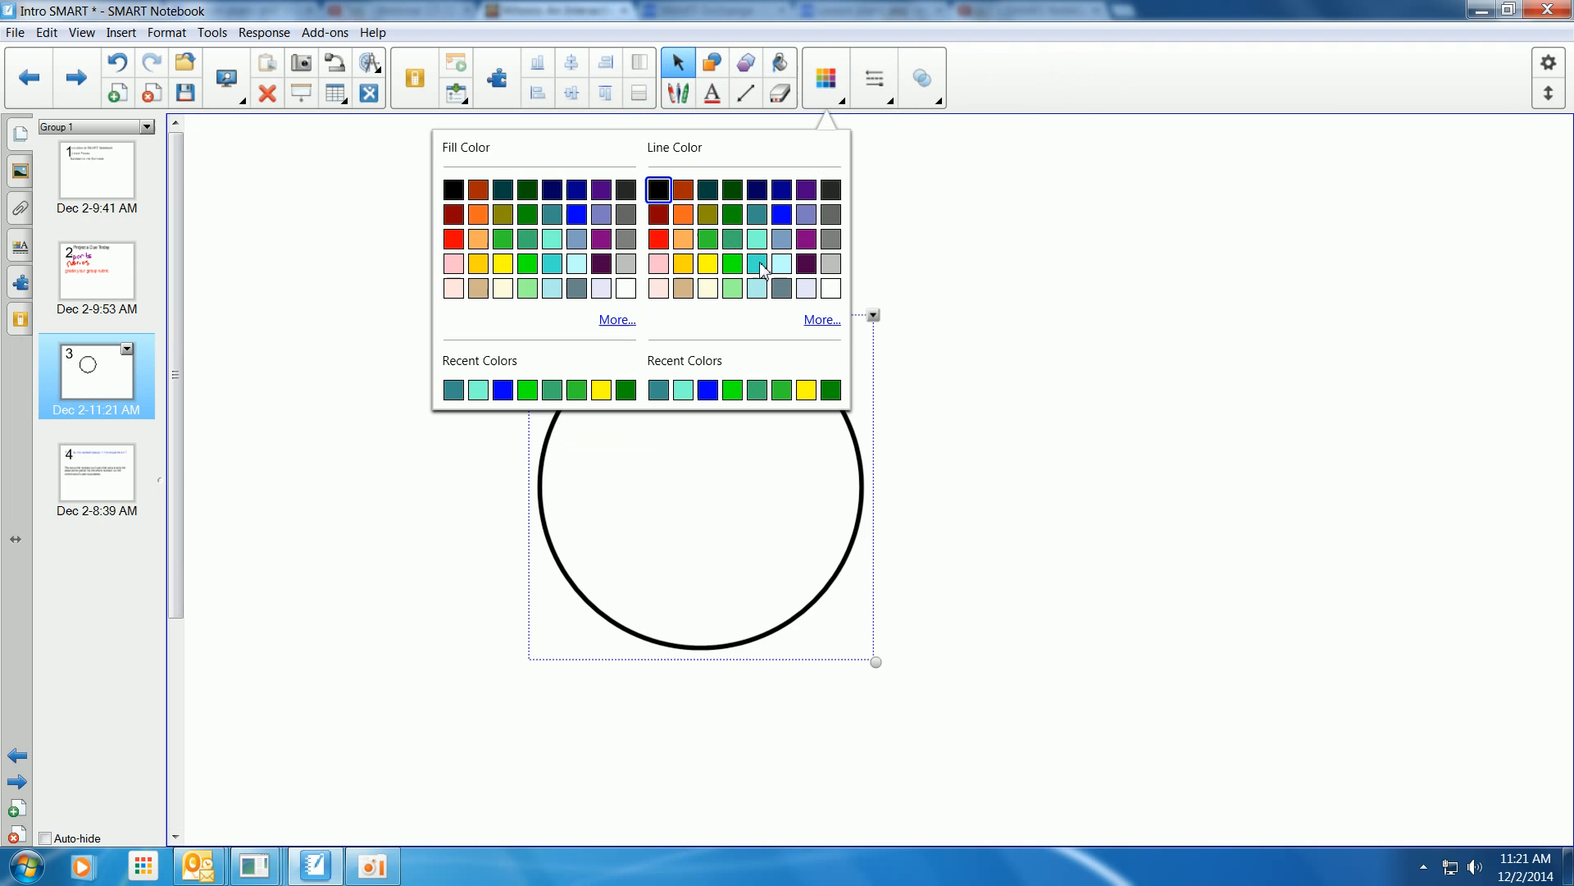
click(733, 217)
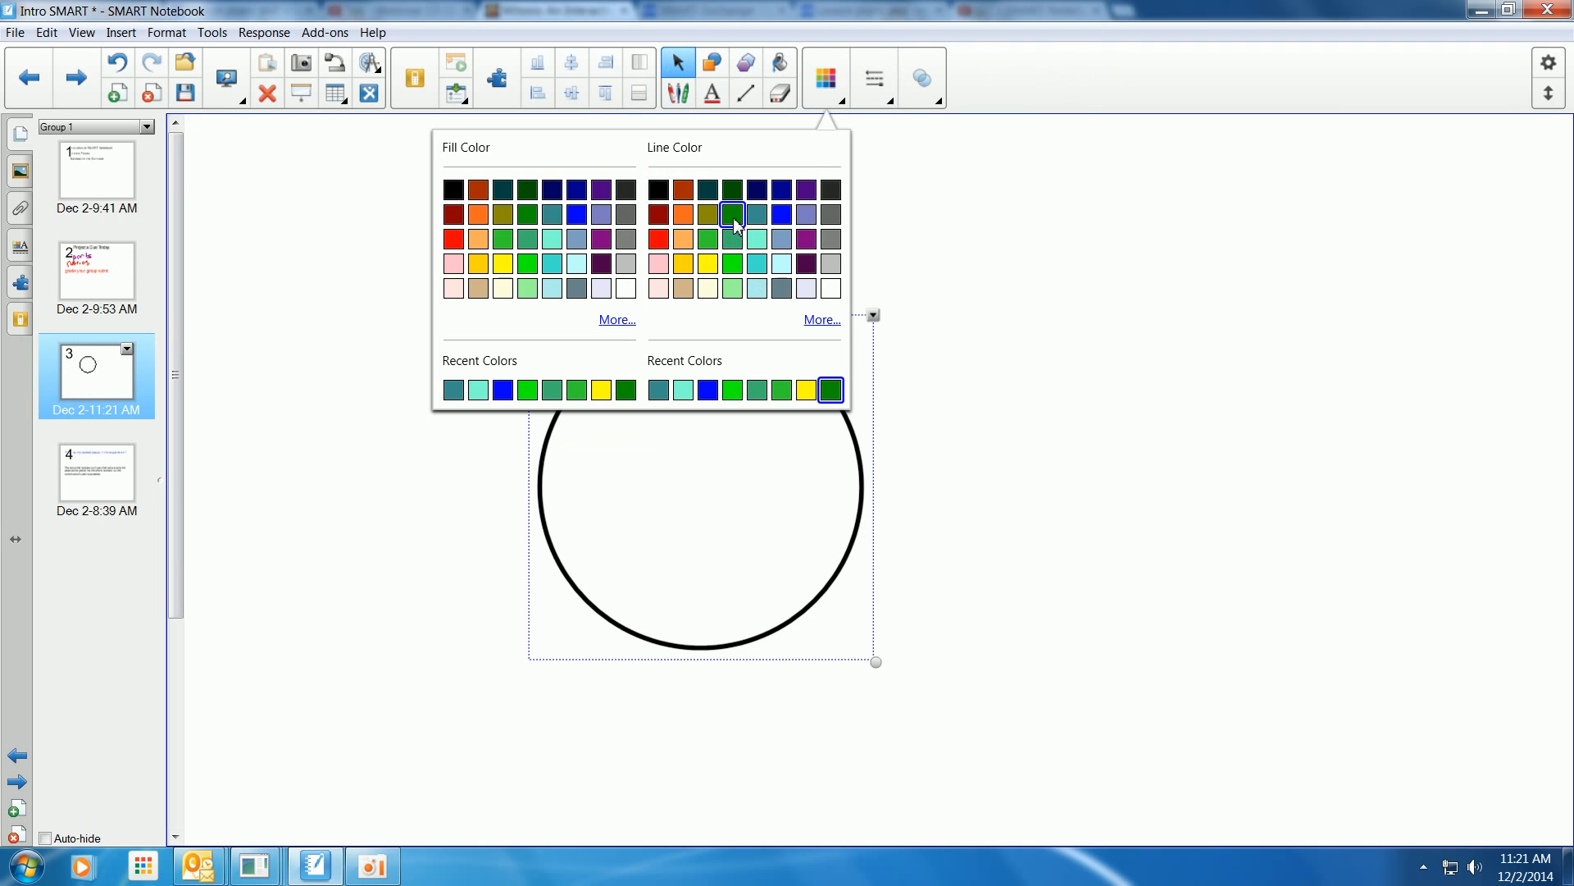
click(504, 264)
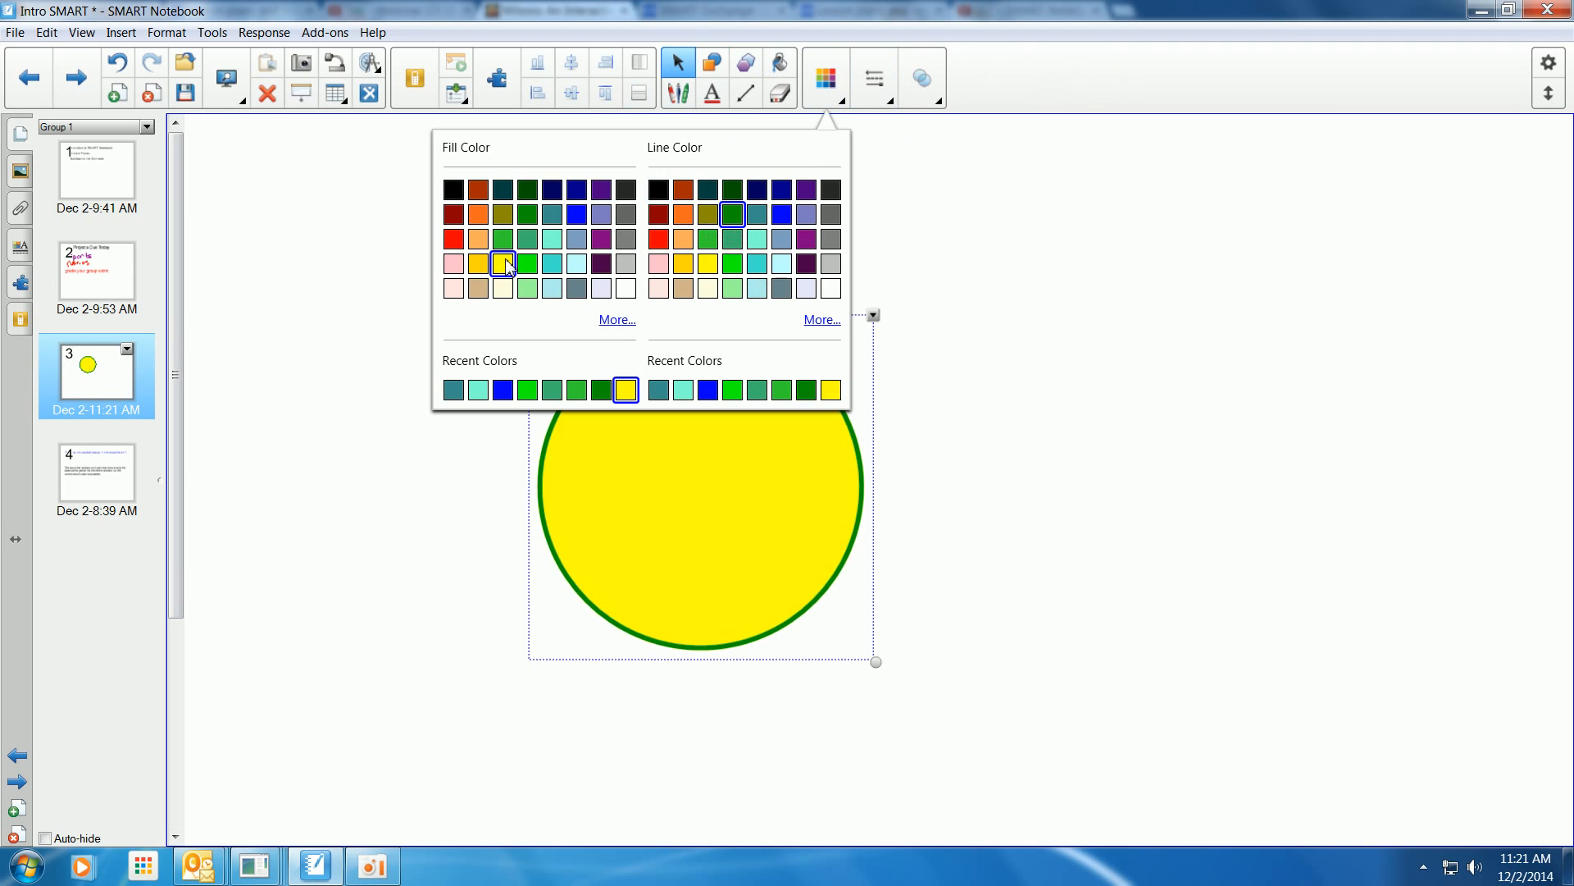
click(951, 545)
drag(784, 506, 707, 486)
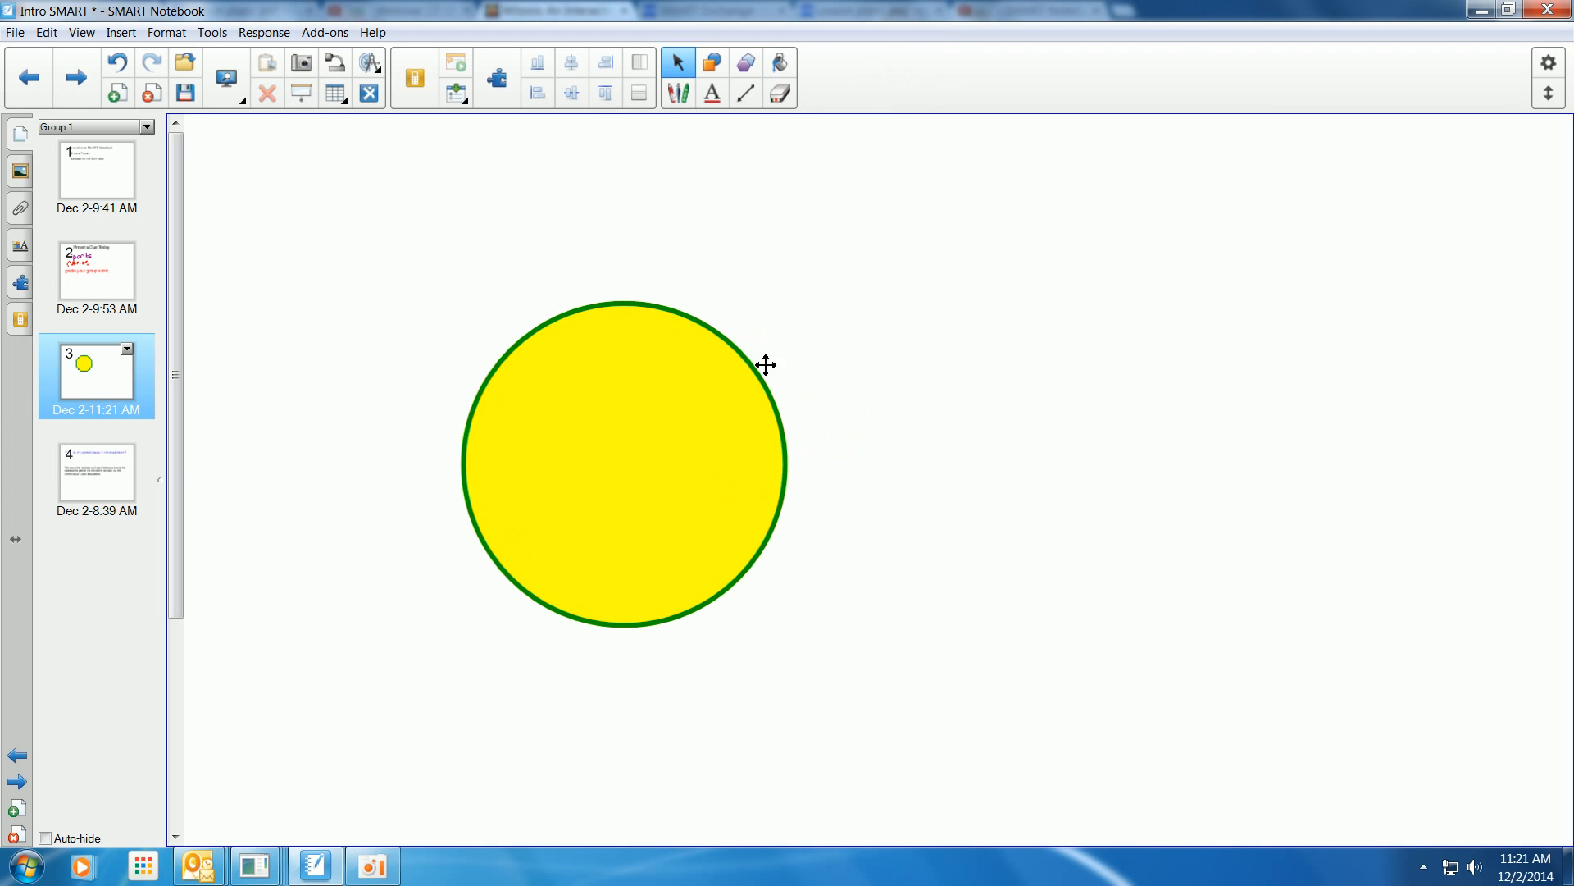
Draw a ten-sided regular polygon to the right of the circle.
click(747, 67)
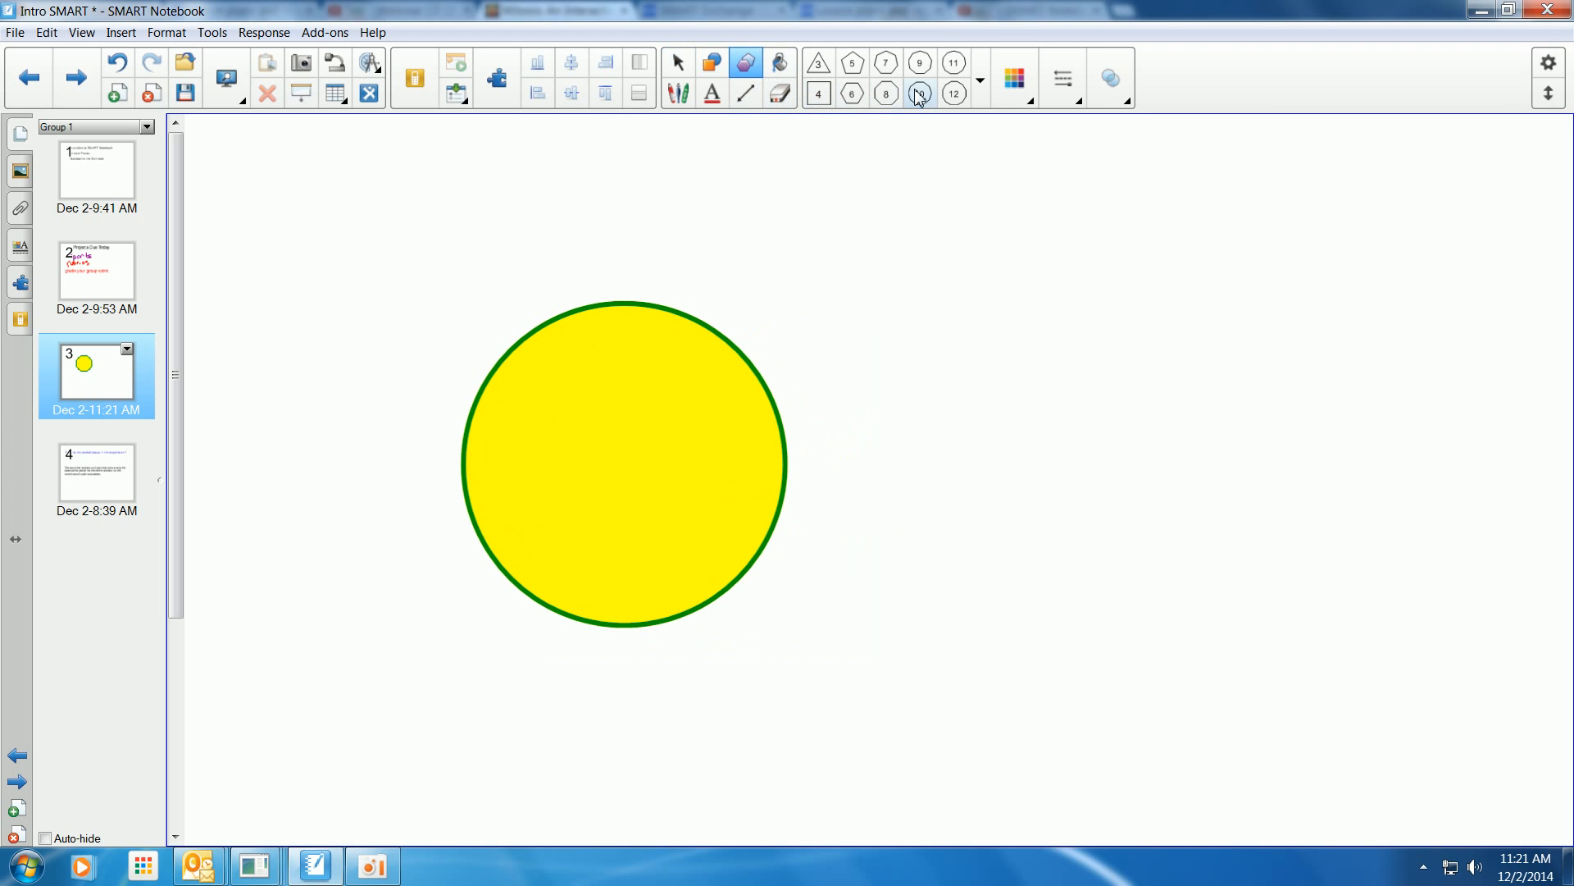
drag(1061, 405, 1397, 775)
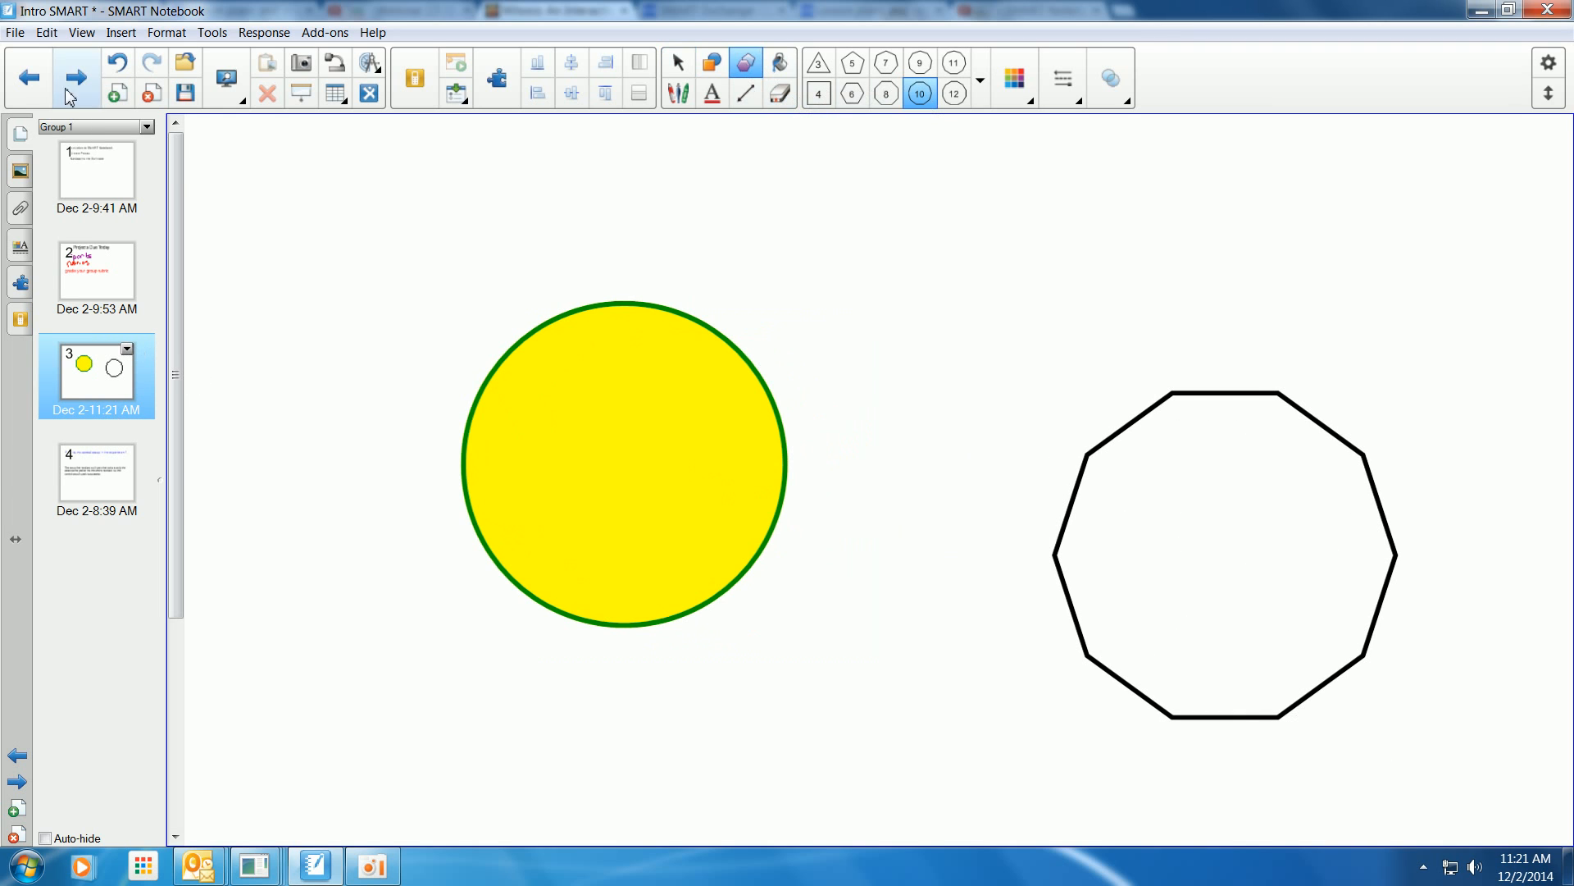
Add another blank page and switch the view to Transparent Background.
click(116, 93)
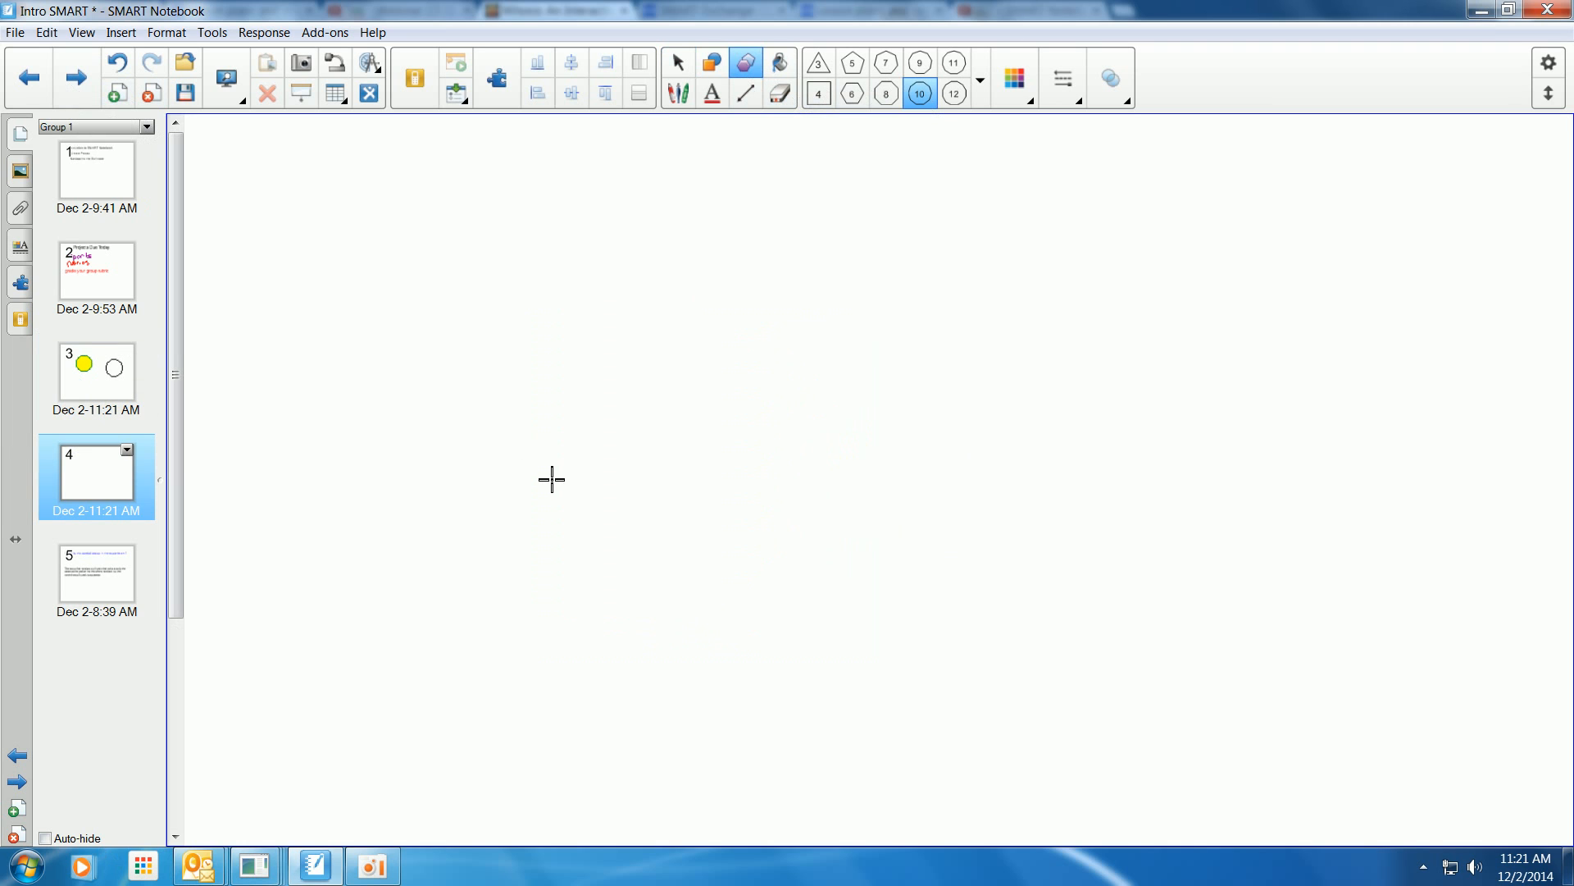
click(244, 93)
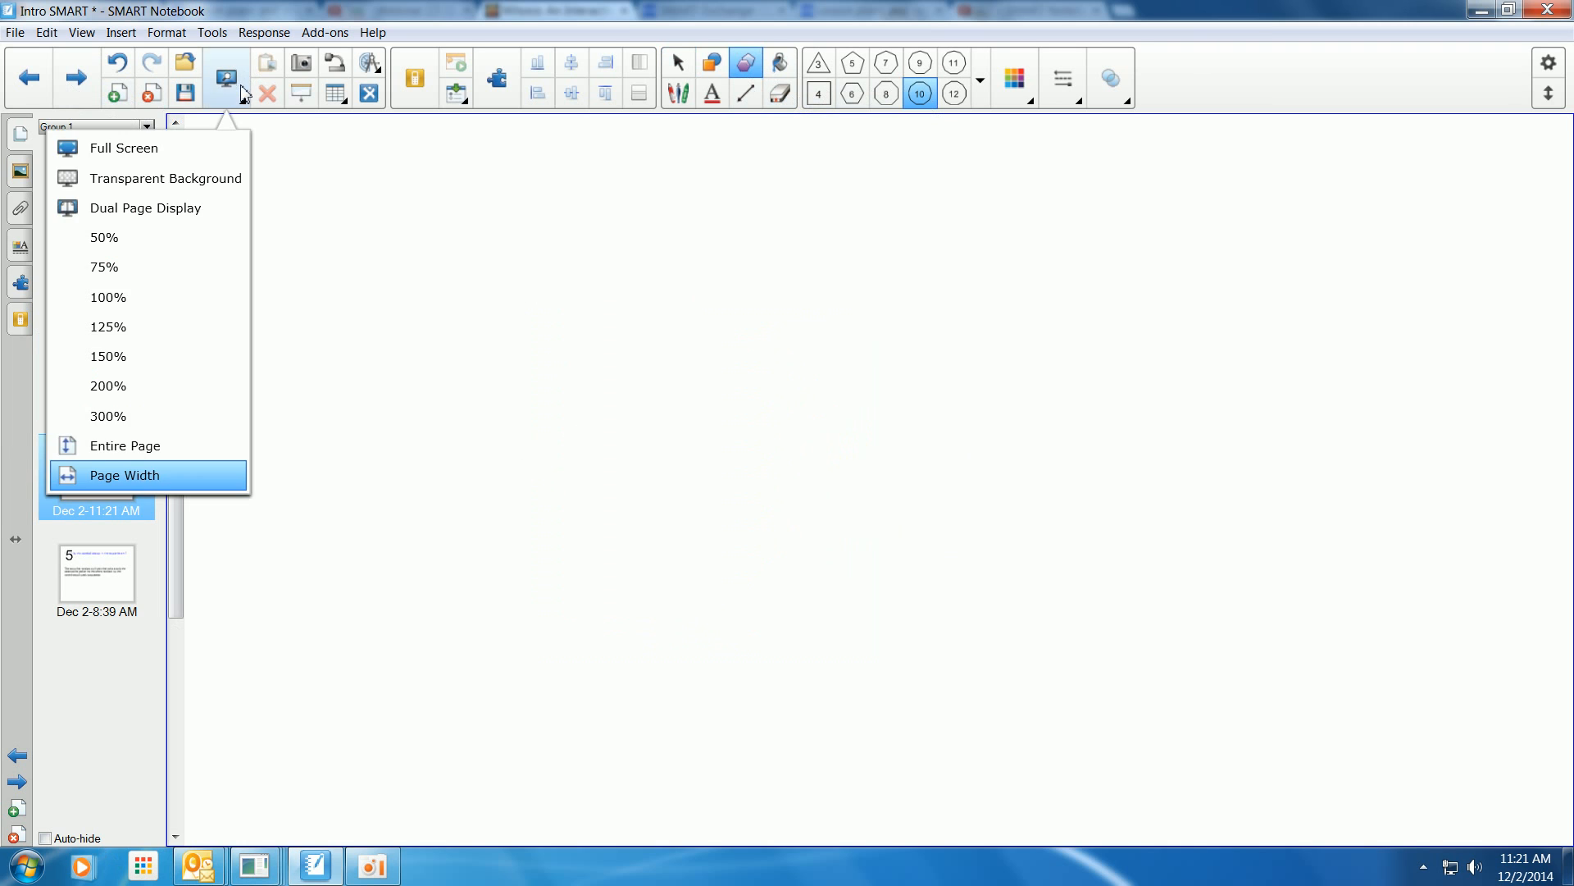
click(206, 179)
Outline the Cells Alive mitosis animation controls and stage list with the pen, then exit Transparent Background.
click(63, 799)
mouse_move(416, 361)
mouse_down()
mouse_move(584, 438)
mouse_move(681, 342)
mouse_move(404, 334)
mouse_up()
mouse_move(811, 378)
mouse_down()
mouse_move(938, 484)
mouse_move(900, 376)
mouse_move(797, 379)
mouse_up()
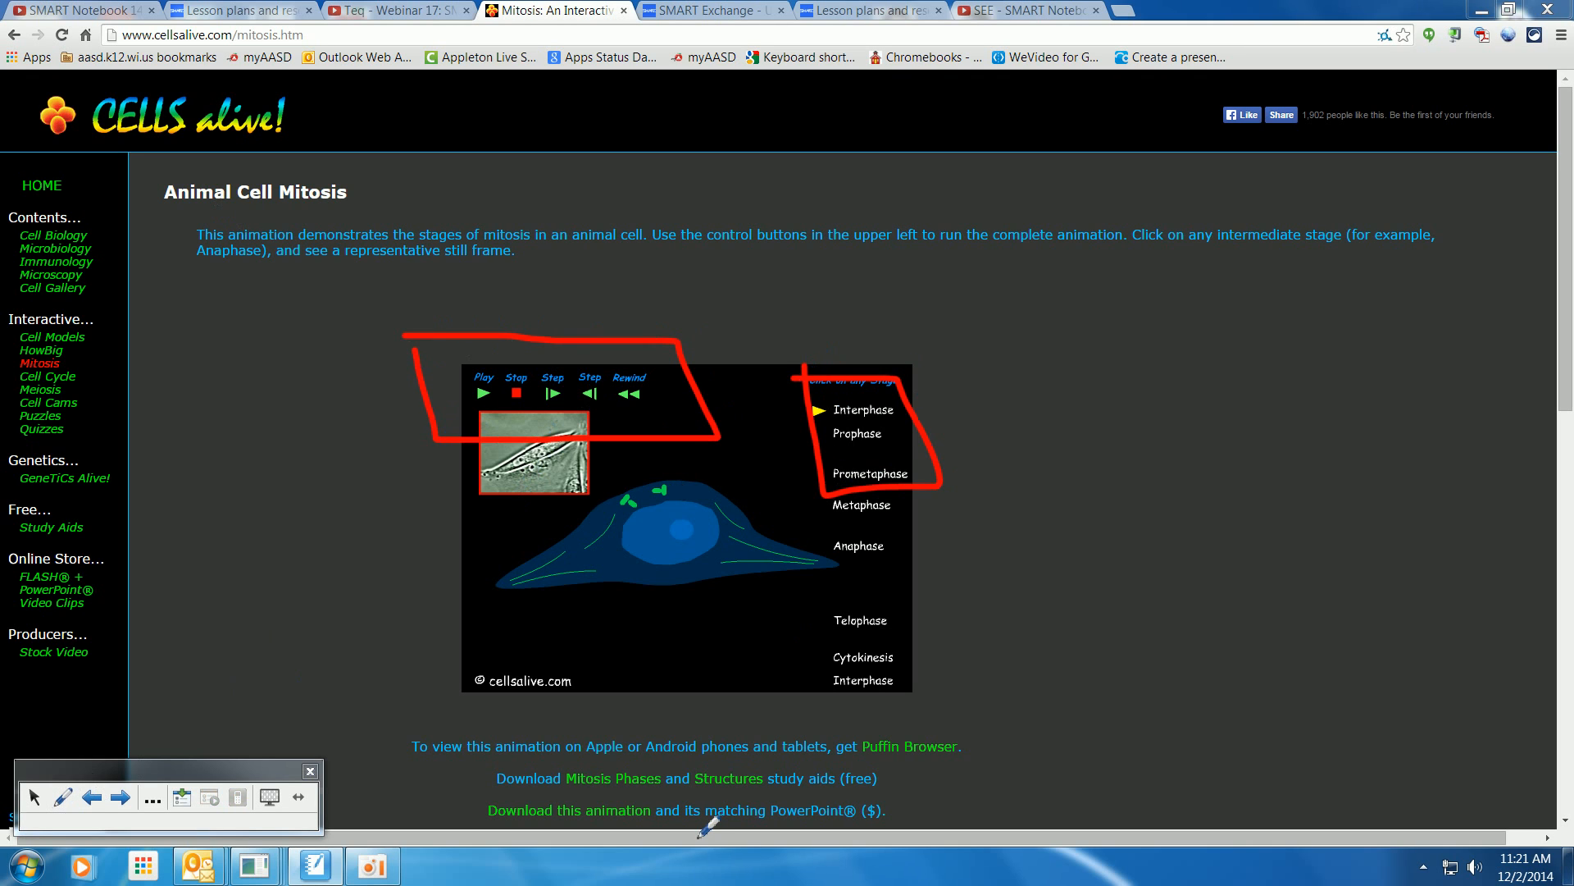
click(270, 797)
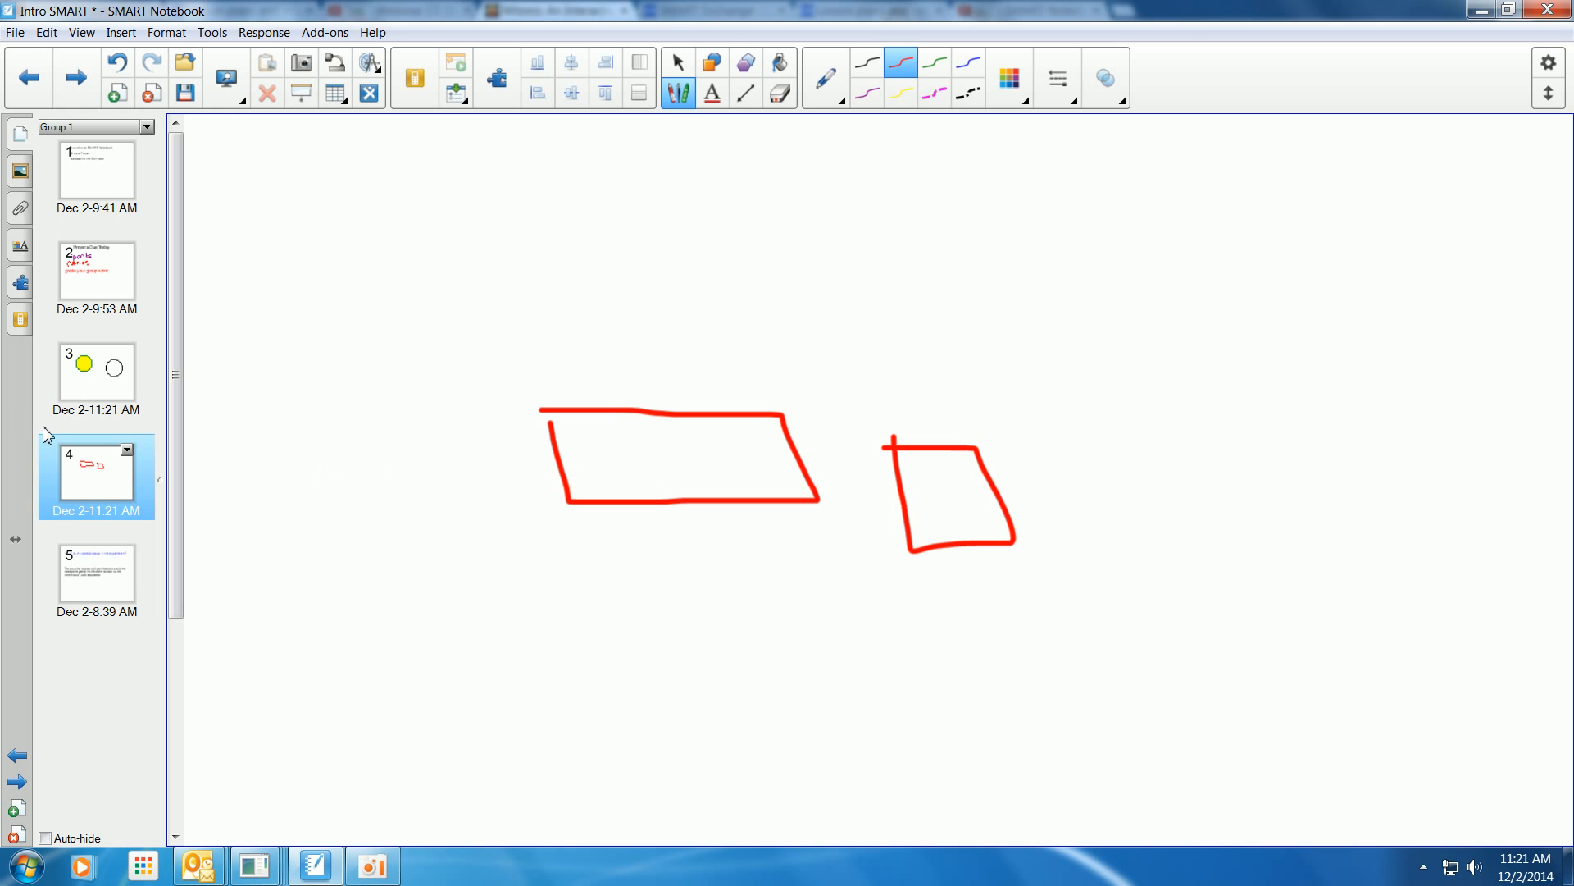
Open page 5 and display it in Full Screen.
click(85, 555)
click(241, 96)
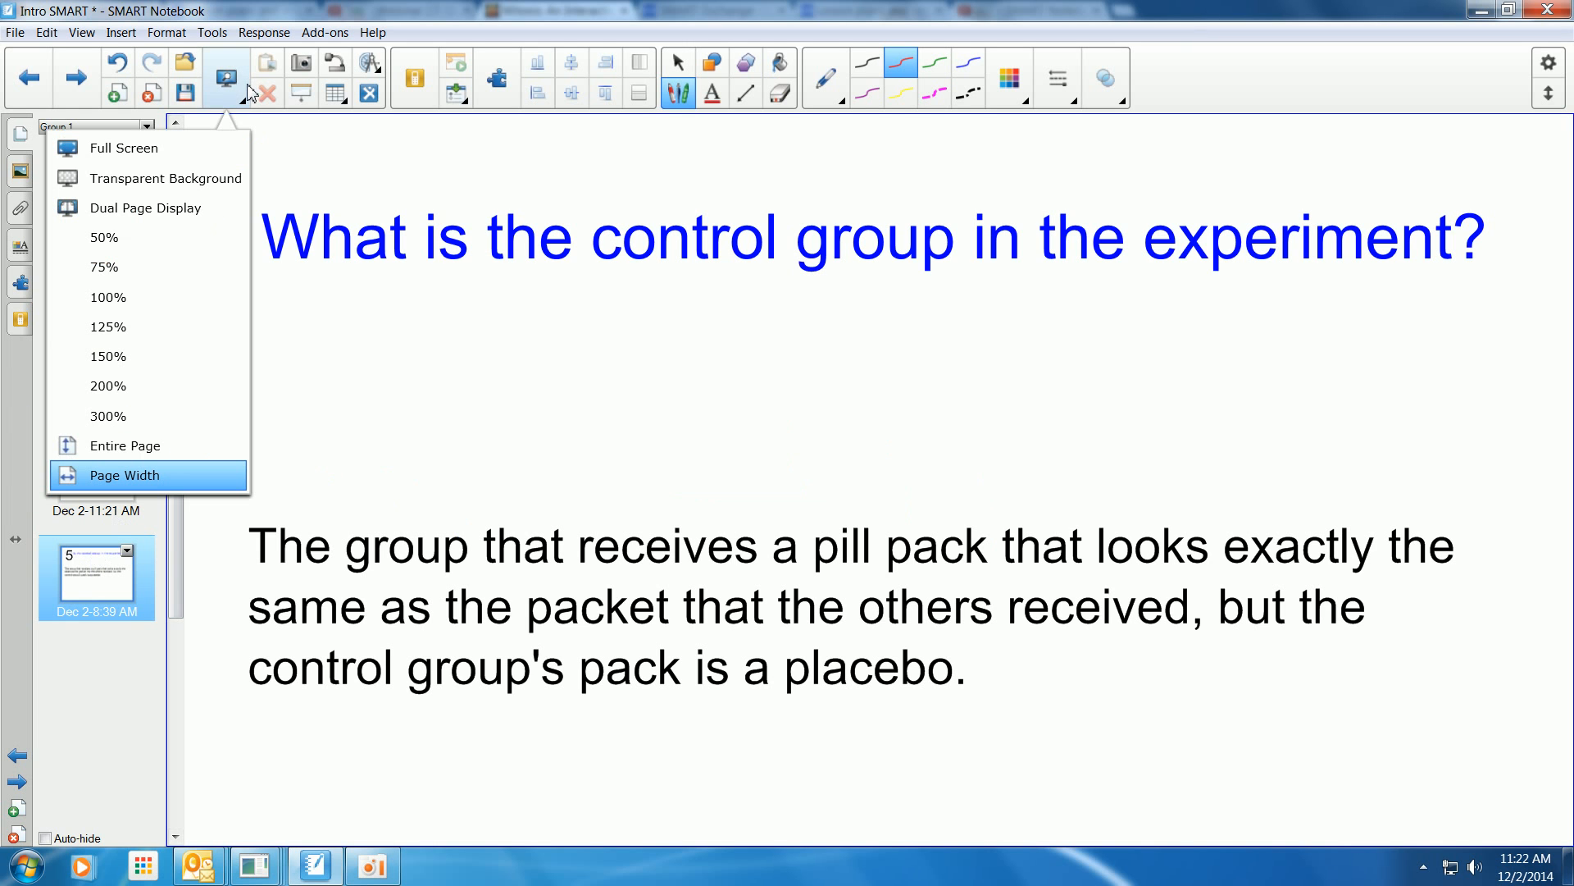
click(221, 148)
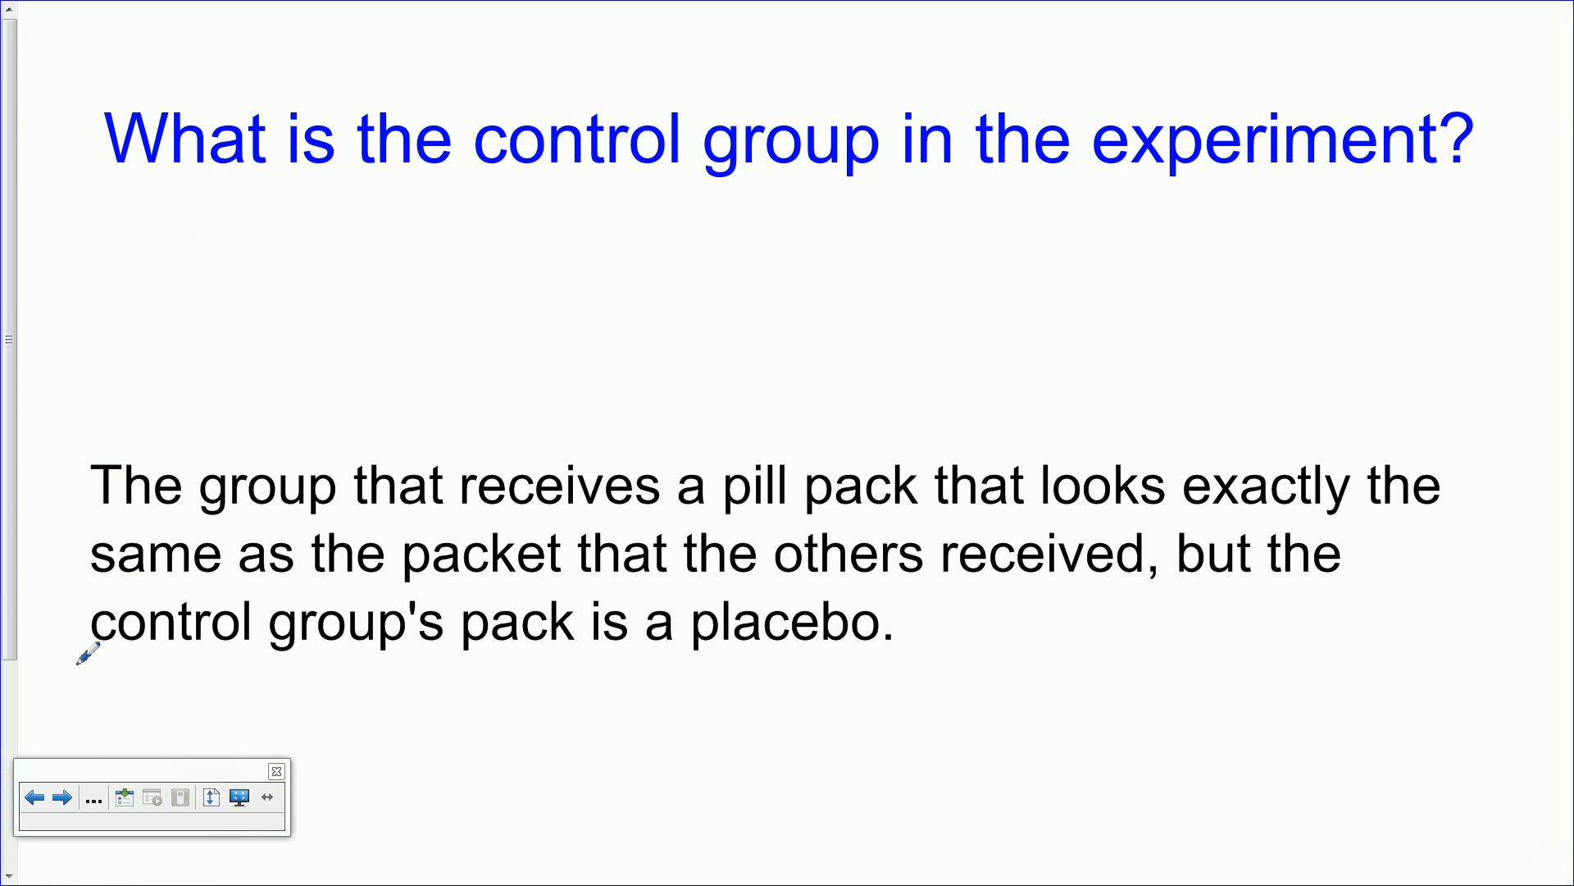
Choose the red pen from the full-screen toolbar and underline "pack is a placebo".
click(95, 797)
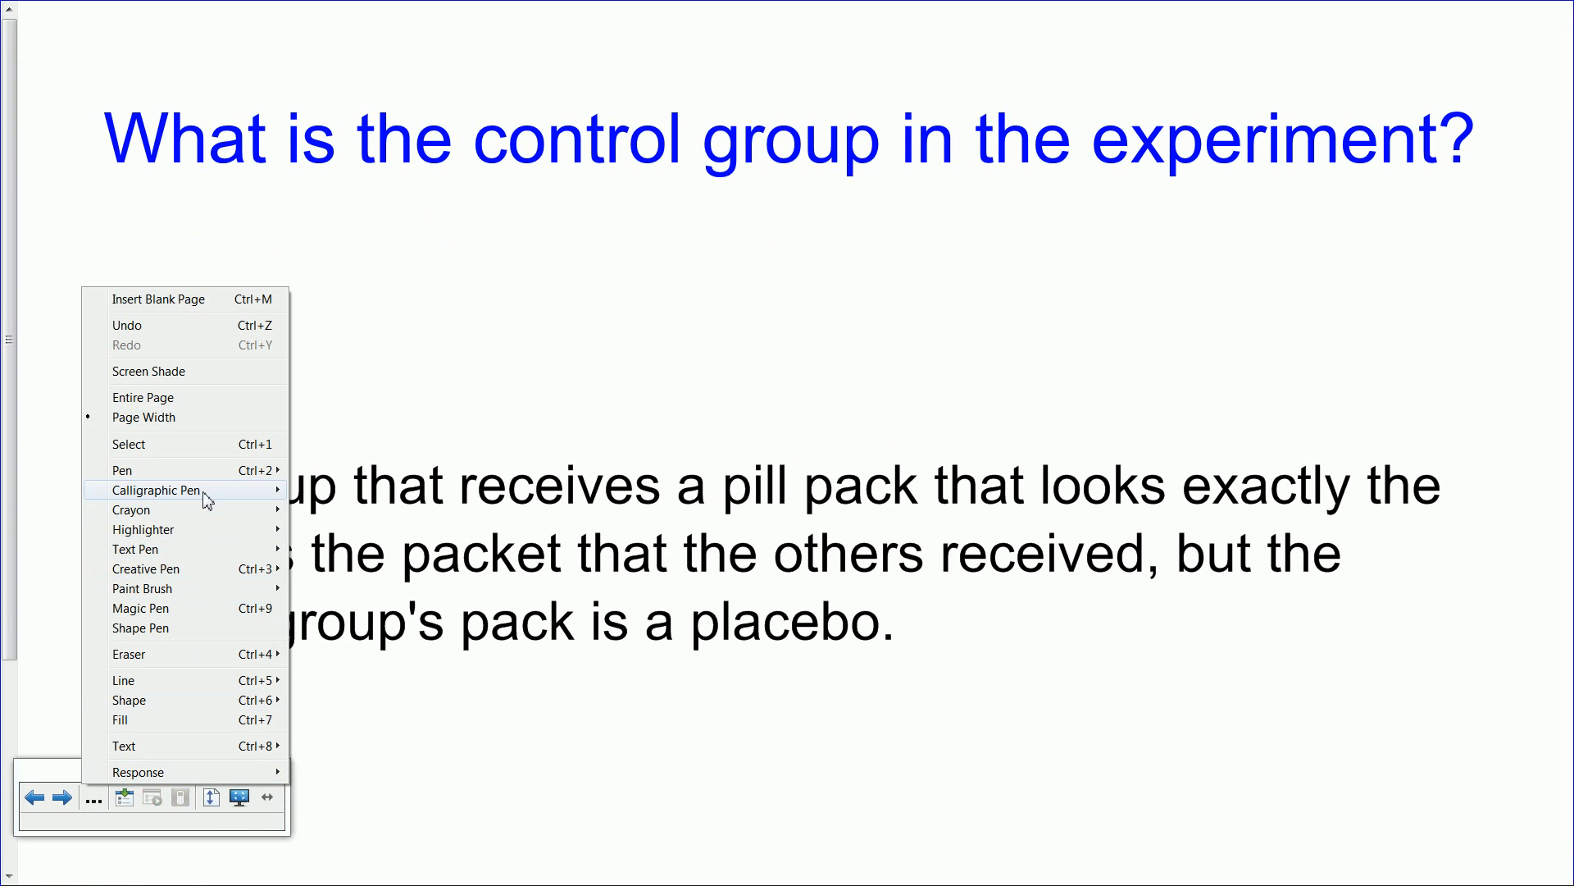
mouse_move(215, 474)
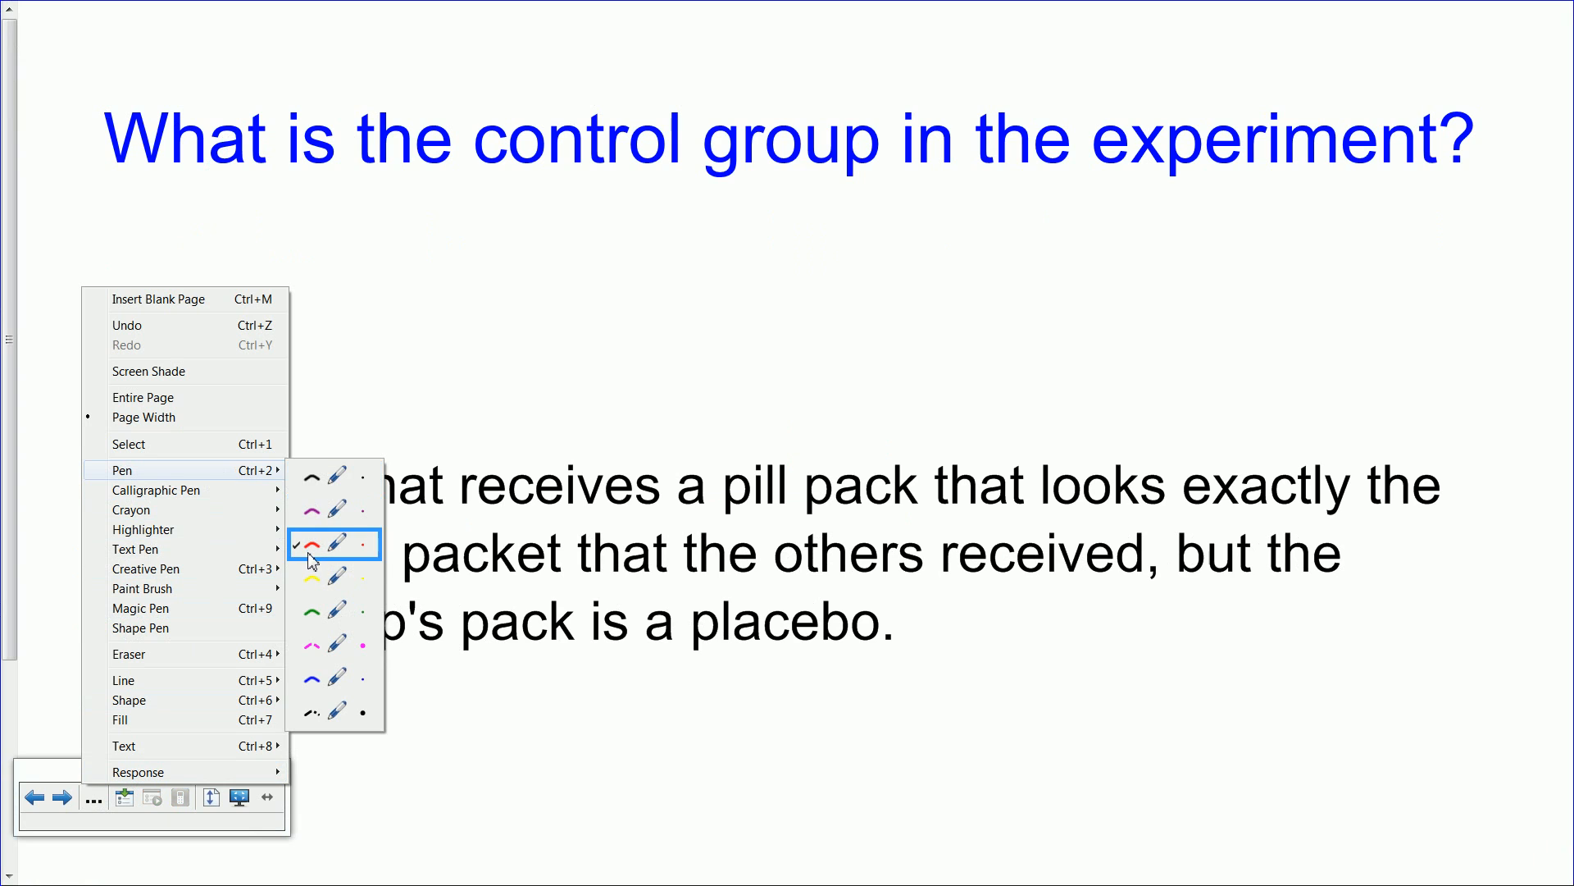
click(310, 554)
drag(439, 683, 972, 689)
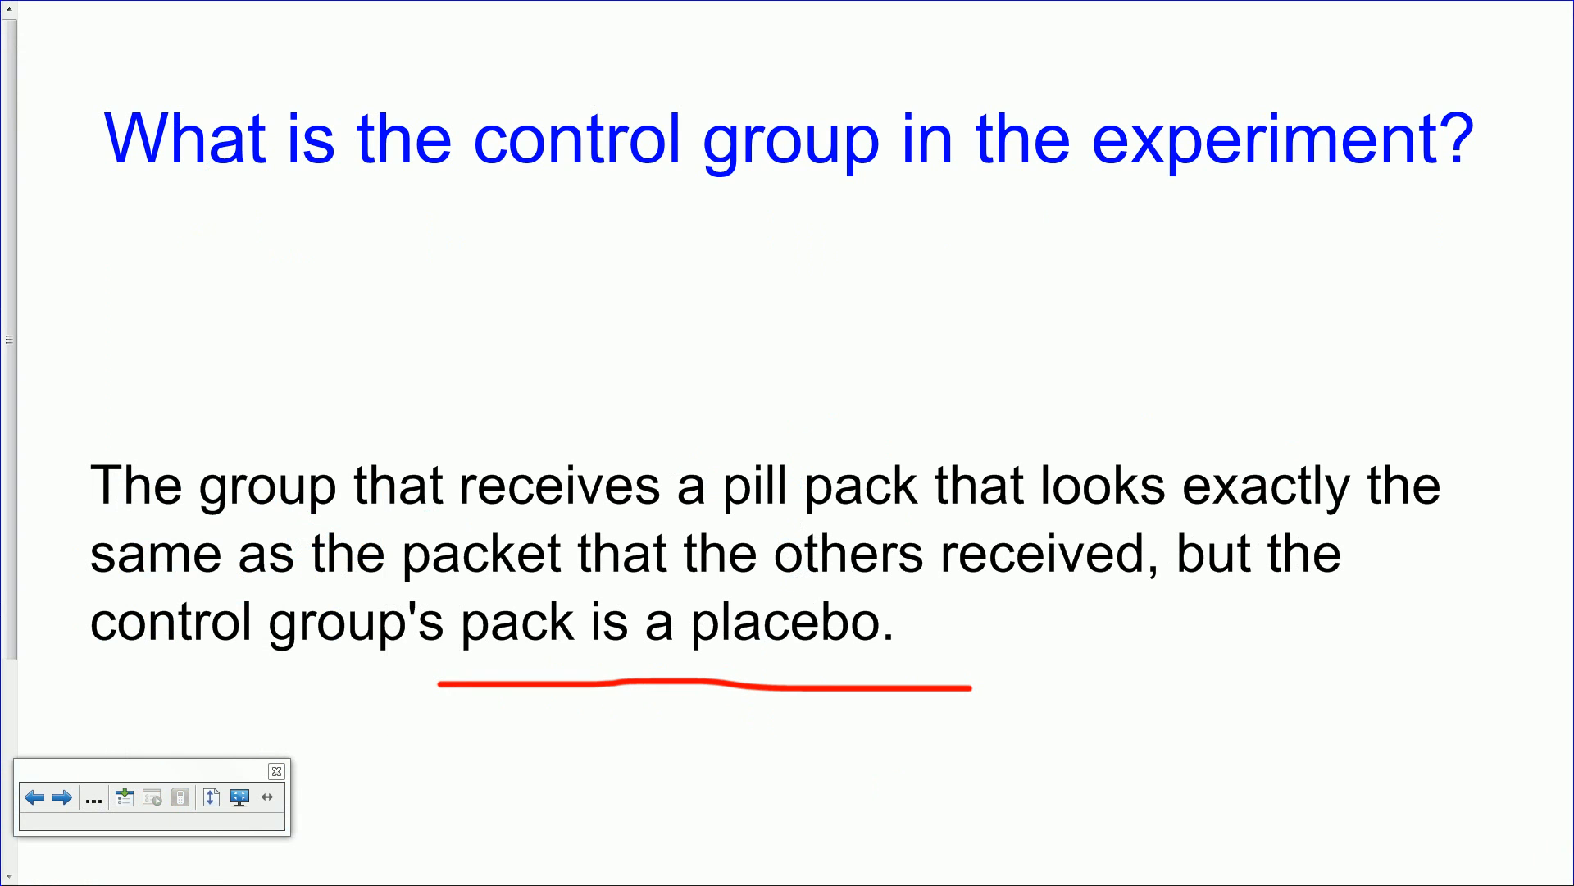
Page forward to add a blank page 6, step back through the pages, and exit full screen.
click(62, 798)
click(35, 797)
click(35, 797)
click(61, 798)
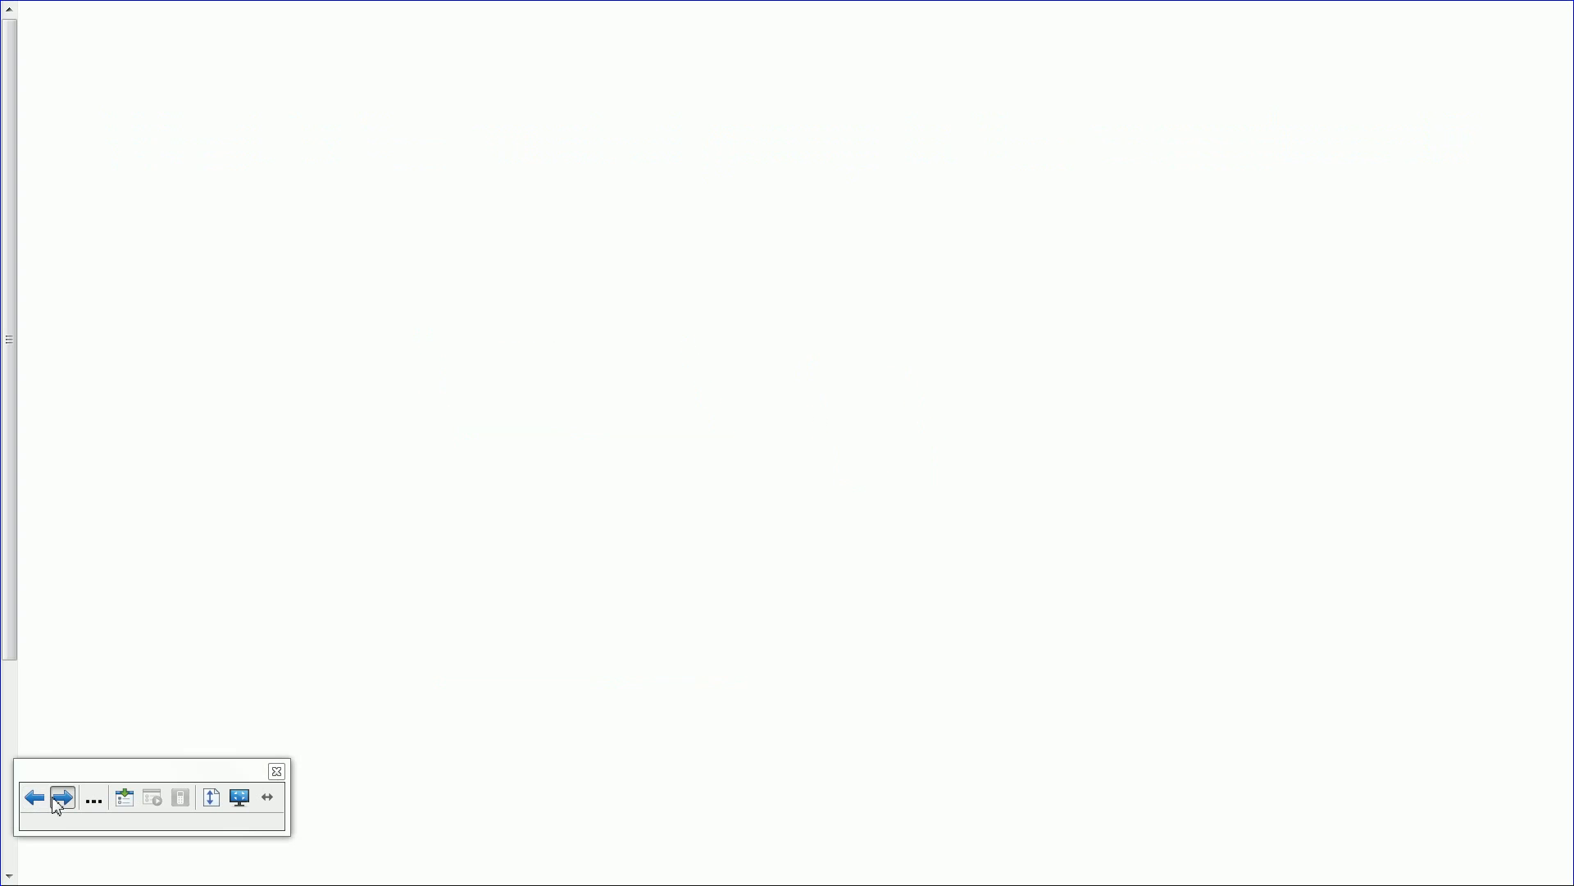
click(240, 797)
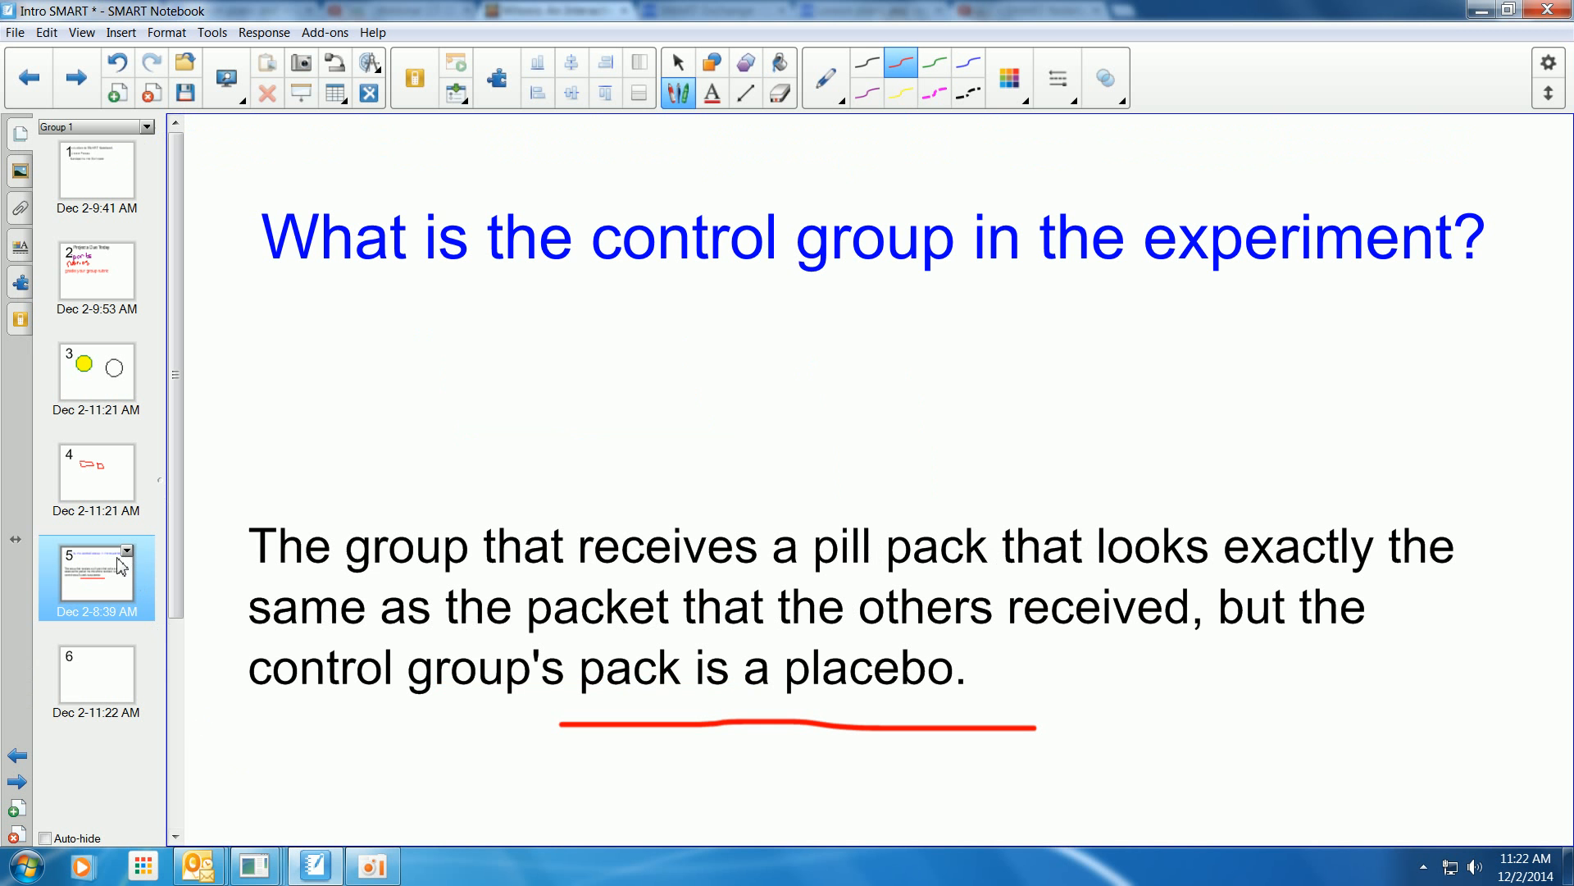